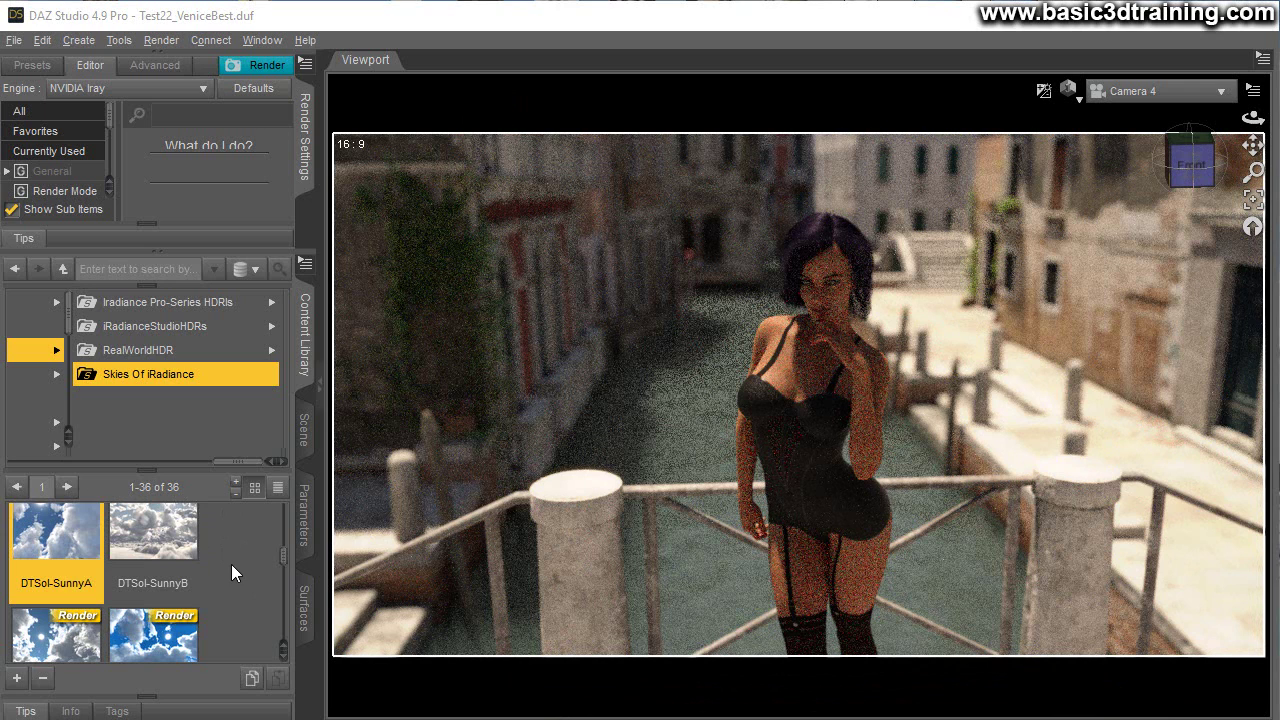
# Step: Drag the DTSol-SunnyB sky preset from Skies Of iRadiance onto the Venice canal scene
pyautogui.moveTo(153, 535); pyautogui.dragTo(180, 432)
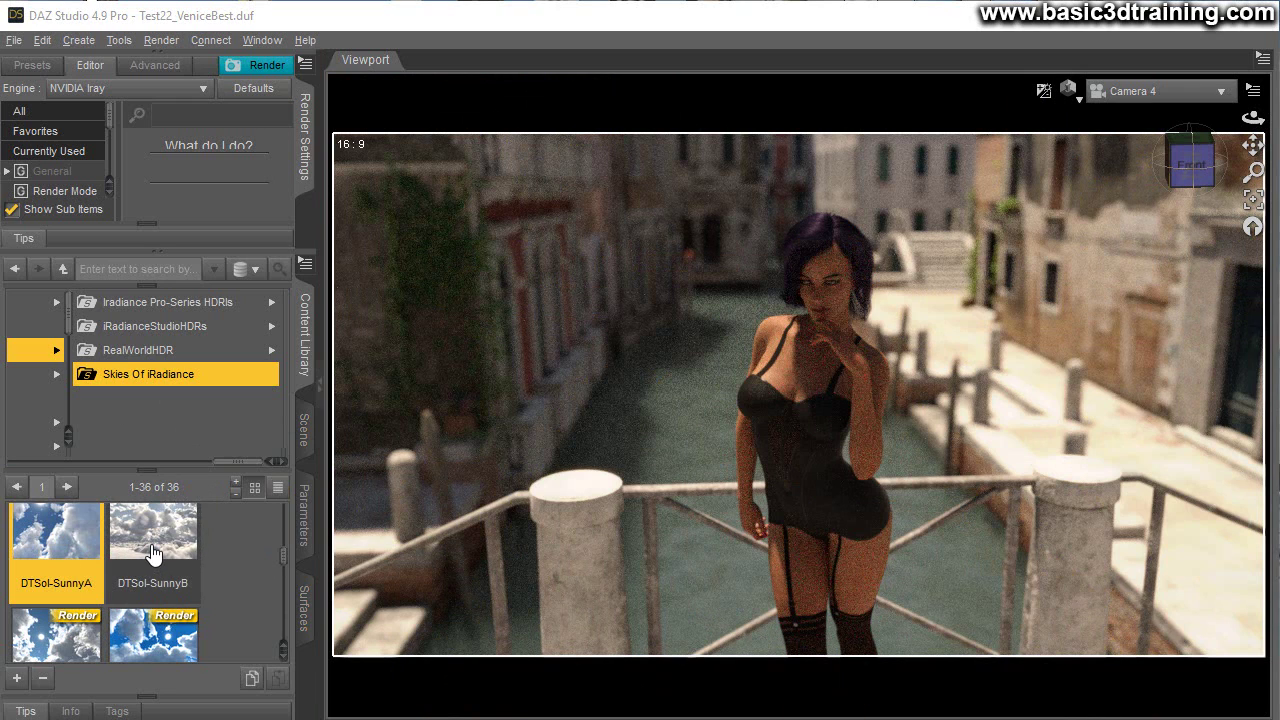
pyautogui.moveTo(150, 560); pyautogui.dragTo(212, 587)
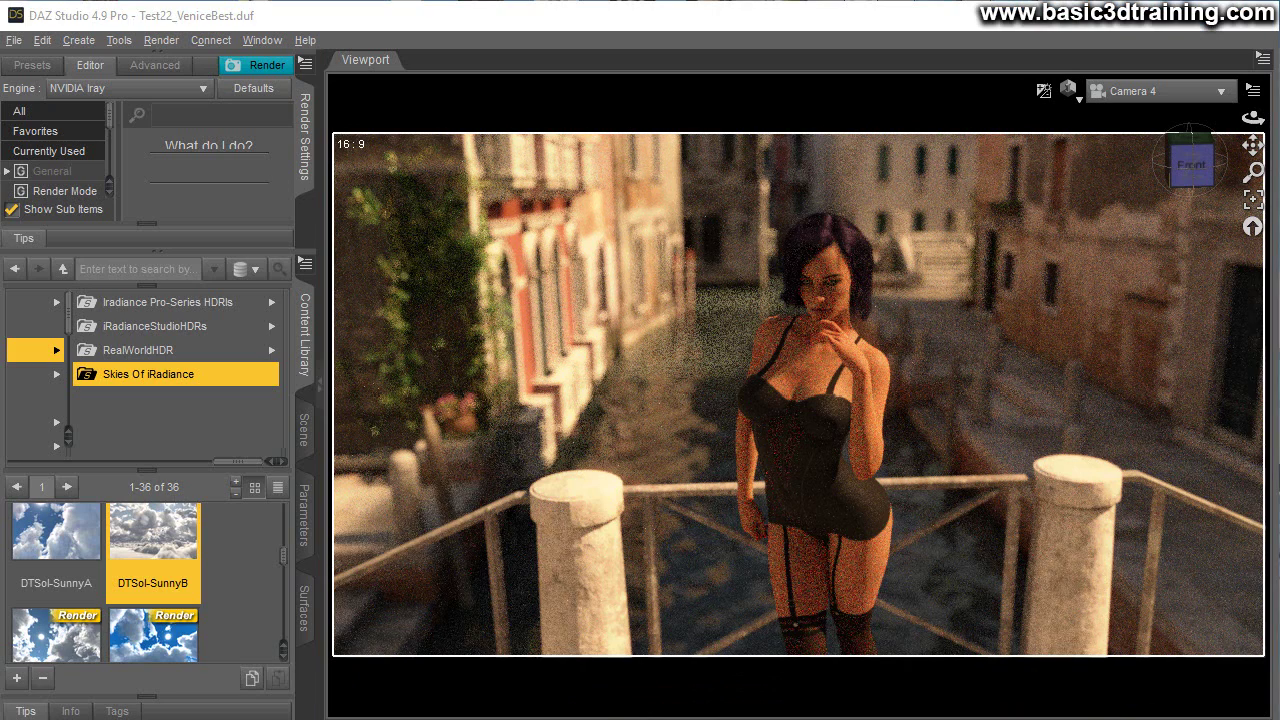
pyautogui.moveTo(153, 540); pyautogui.dragTo(80, 660)
# Step: Load the DTSol-SunnyC sky, then replace it with DTSol-SunnyD for a dimmer, overcast look
pyautogui.doubleClick(72, 640)
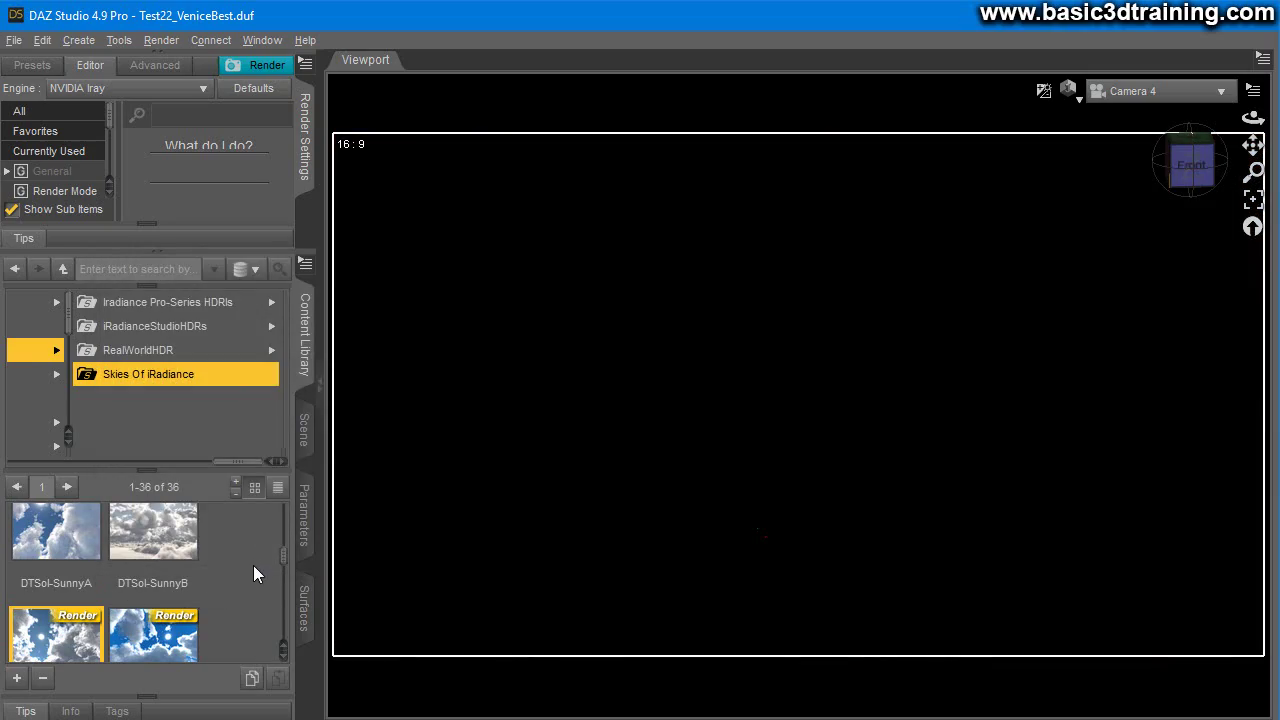
pyautogui.scroll(-2, 253, 565)
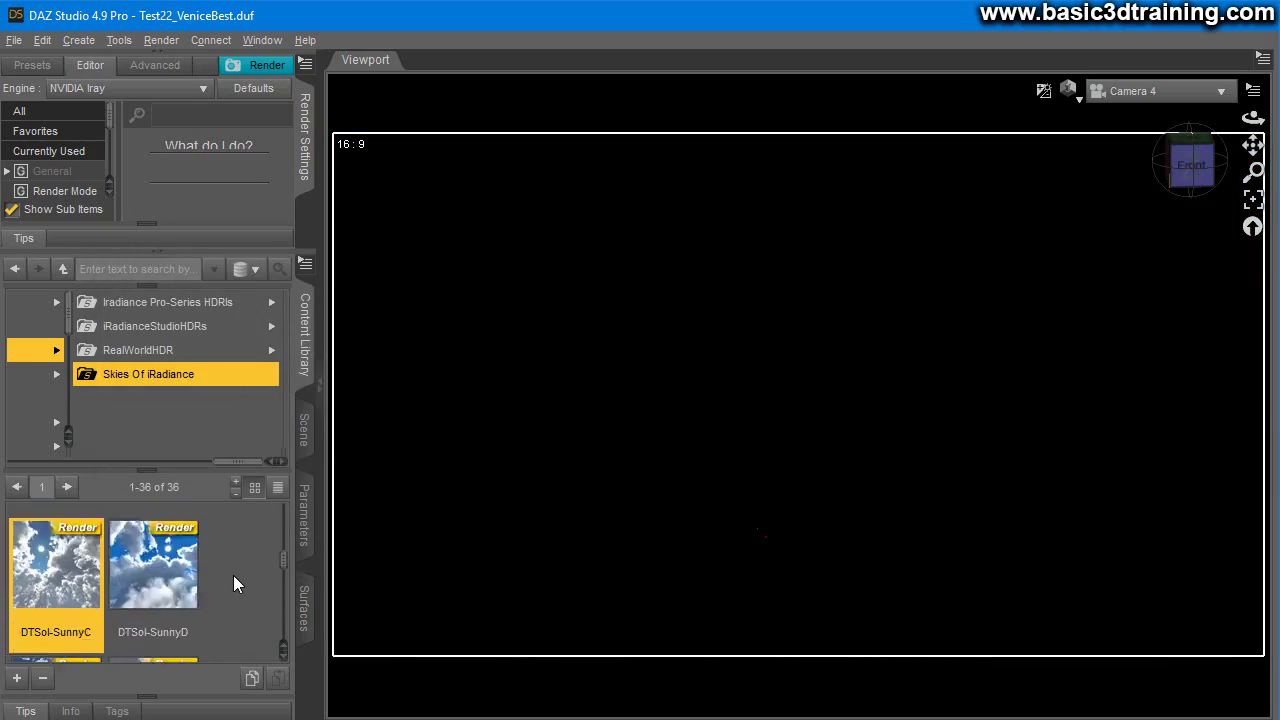
pyautogui.scroll(-1, 233, 575)
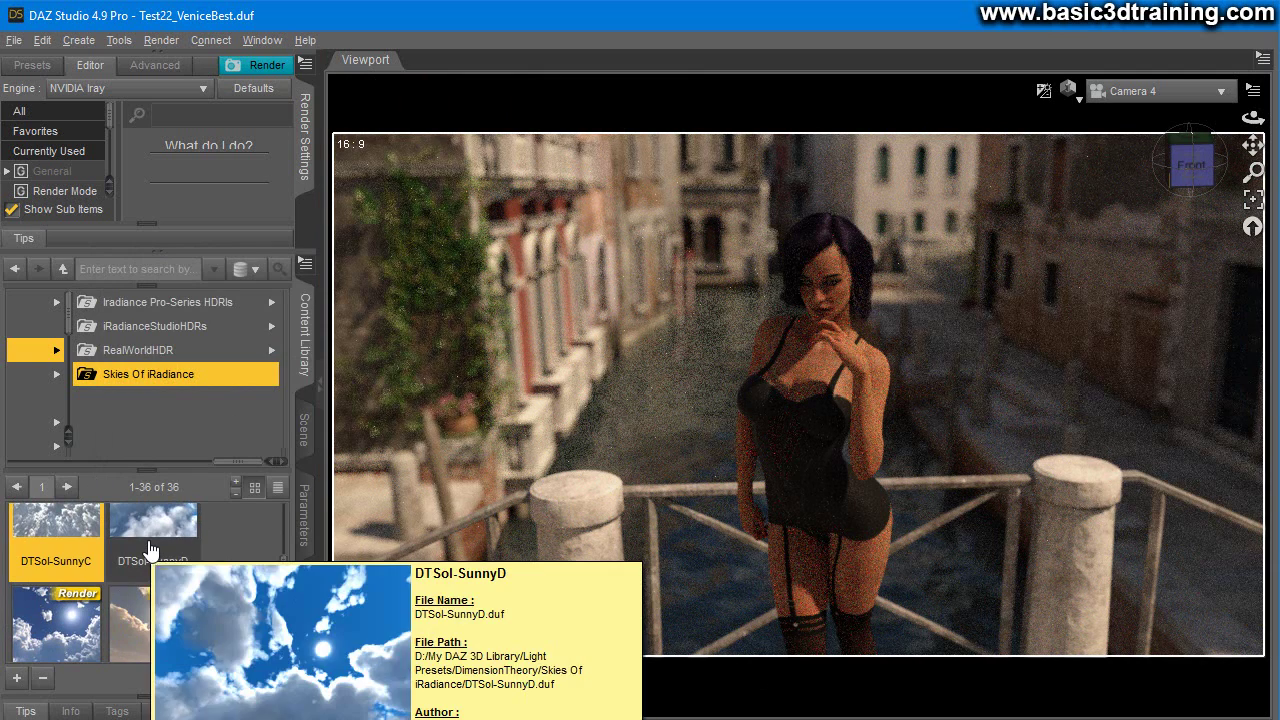
pyautogui.scroll(1, 190, 600)
pyautogui.scroll(-1, 180, 585)
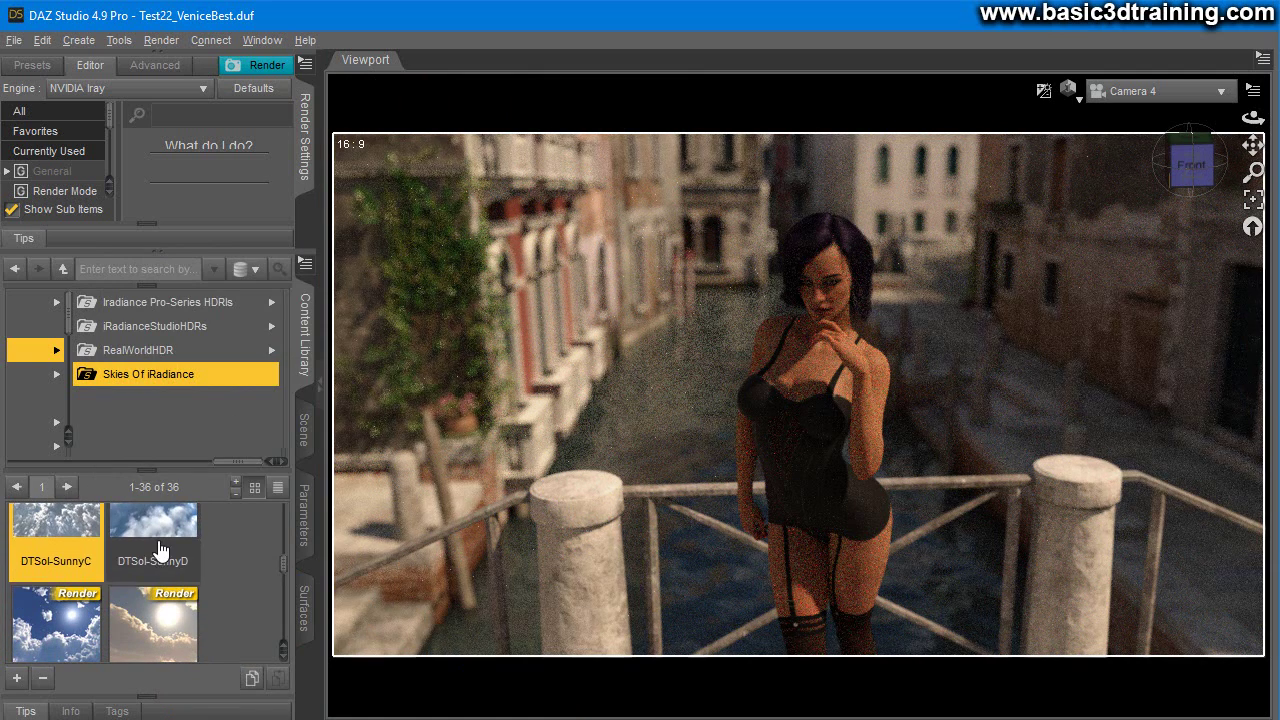
pyautogui.doubleClick(163, 555)
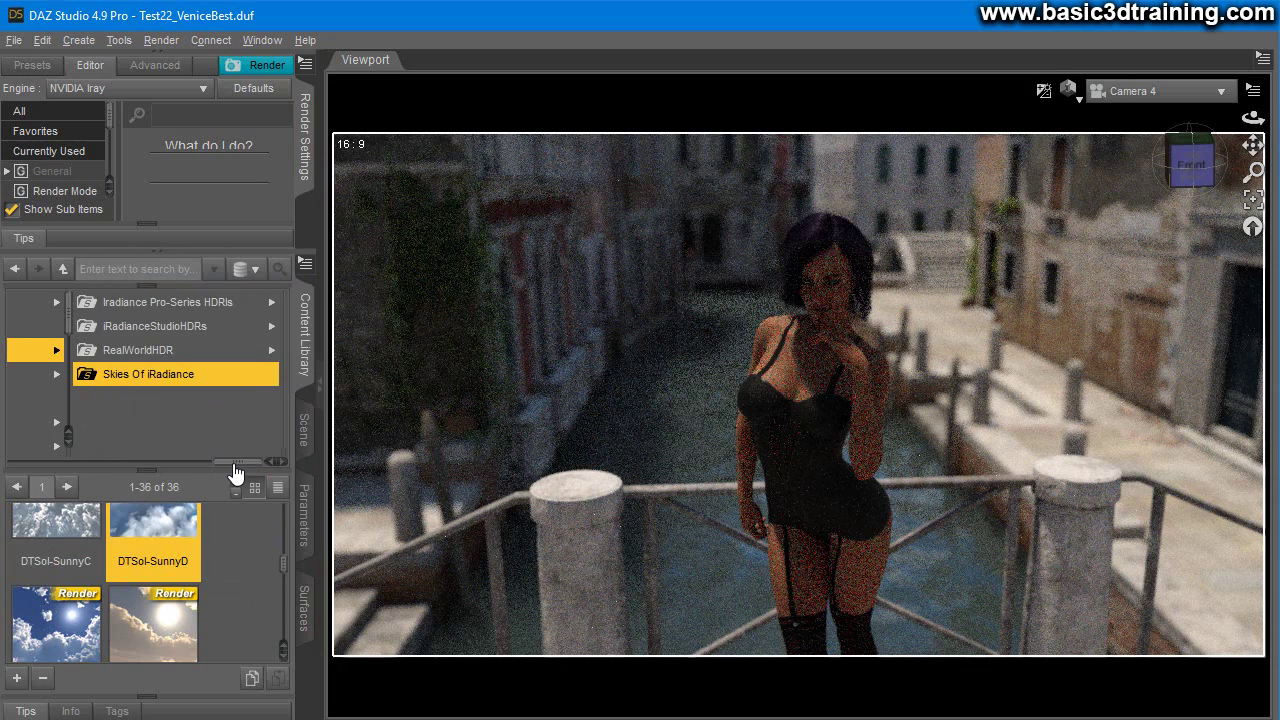
# Step: Apply the Render preset from Dreamlight > Iray > Super HDRI to the Venice scene
pyautogui.moveTo(232, 463); pyautogui.dragTo(168, 448)
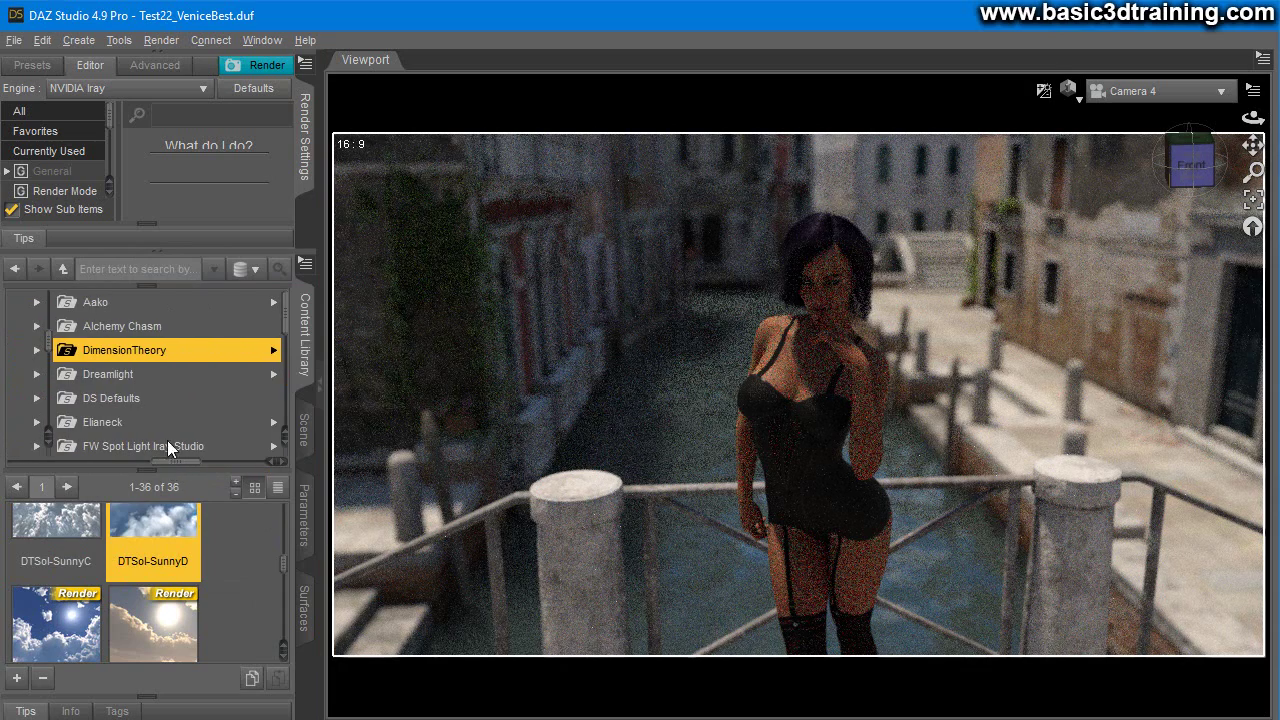
pyautogui.click(123, 376)
pyautogui.click(93, 305)
pyautogui.scroll(-3, 234, 358)
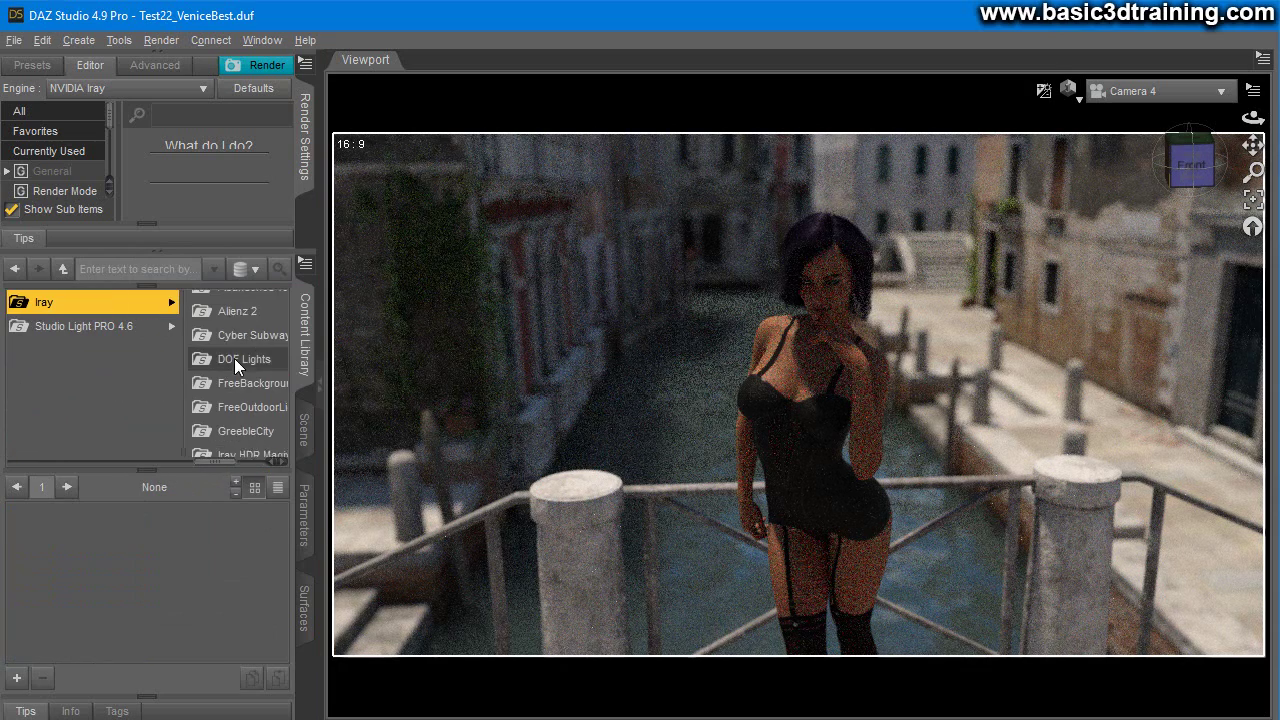
pyautogui.scroll(-2, 237, 366)
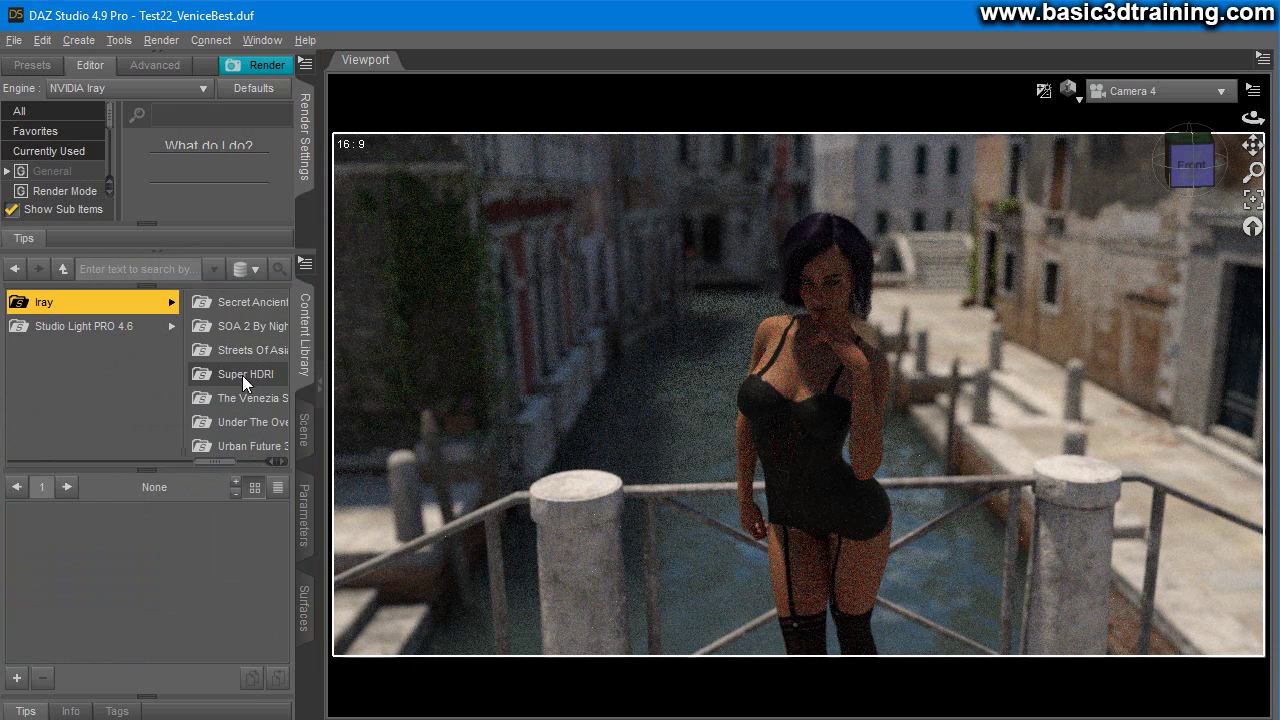
pyautogui.click(244, 374)
pyautogui.doubleClick(72, 572)
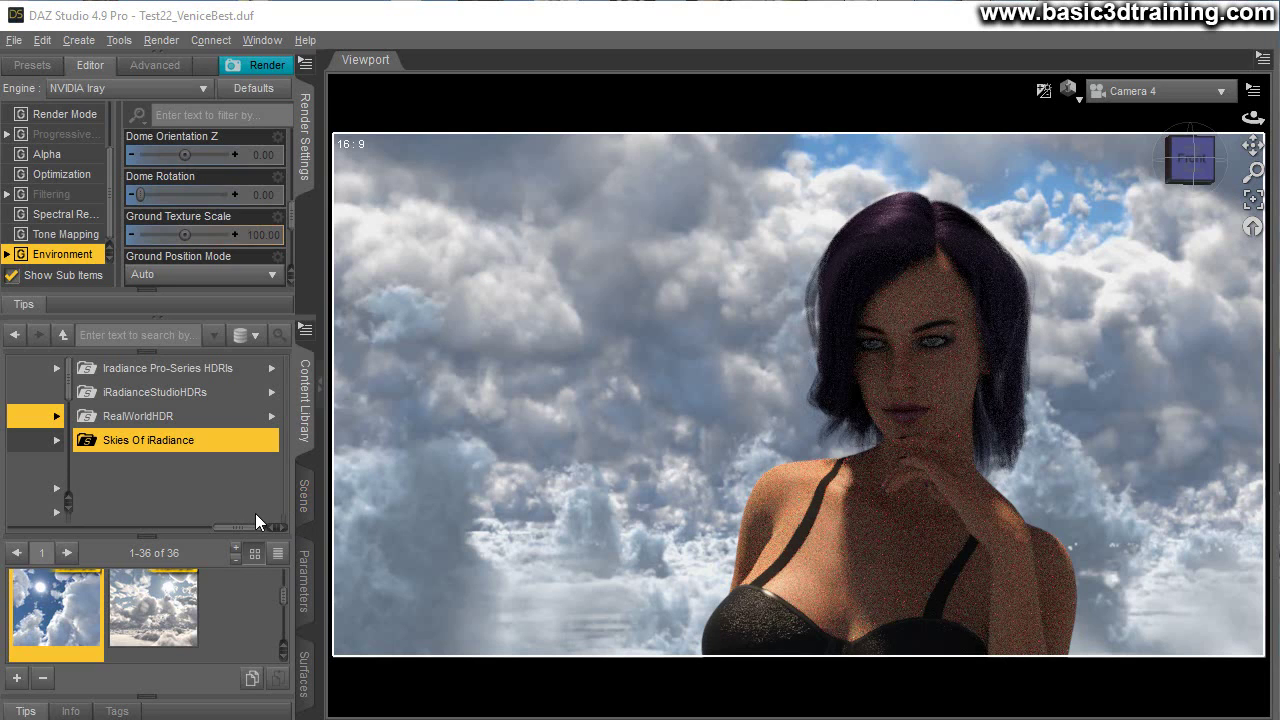
# Step: Compare several Skies Of iRadiance presets on the portrait, ending with the first one in the lower row
pyautogui.doubleClick(165, 610)
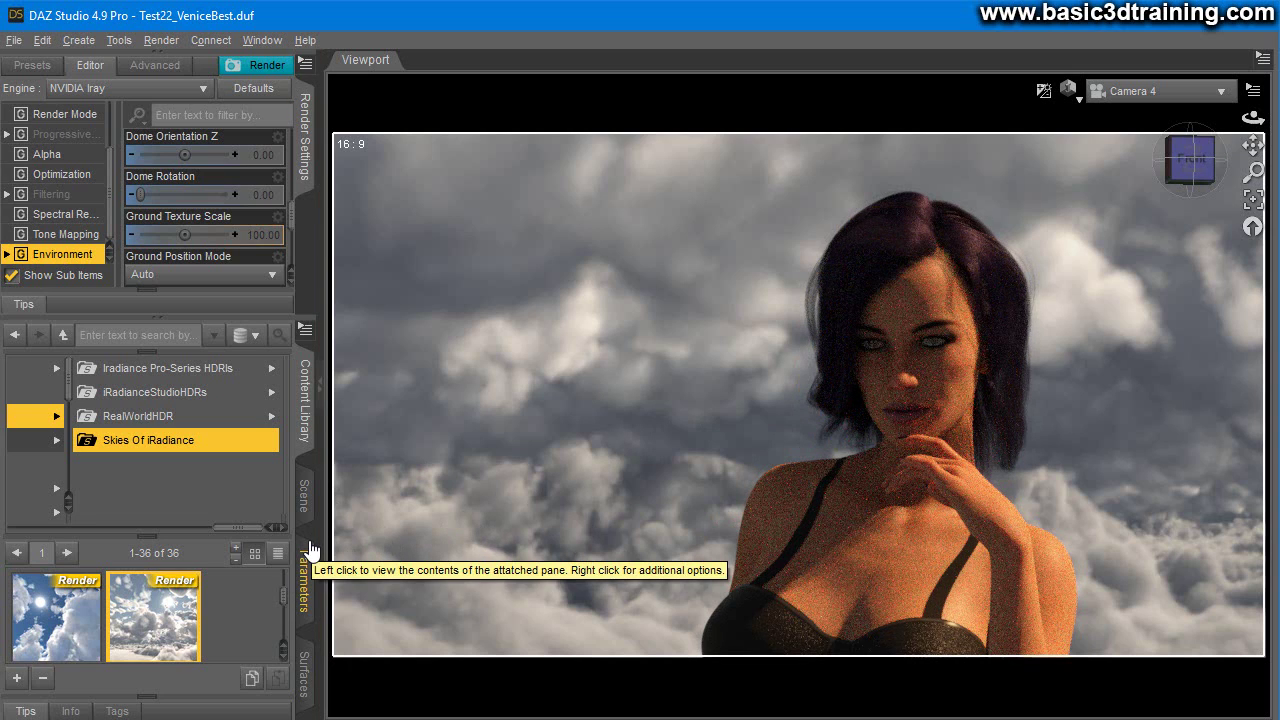
pyautogui.scroll(-3, 283, 605)
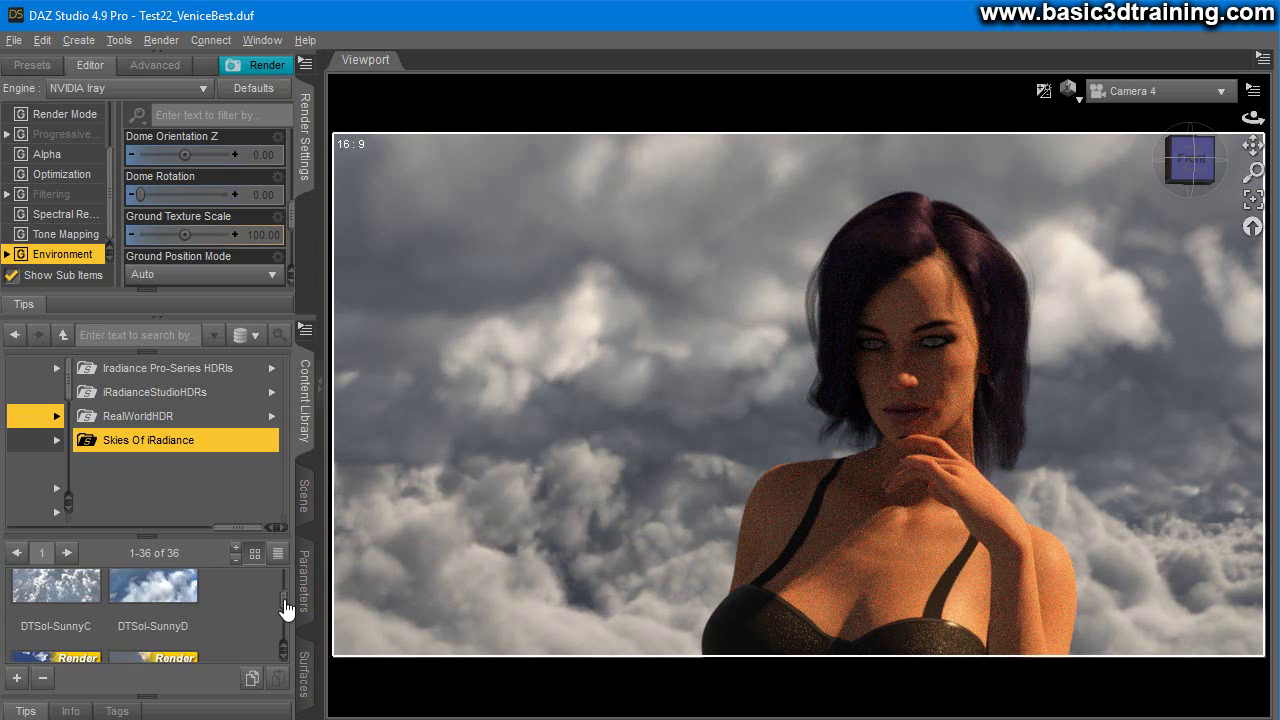
pyautogui.doubleClick(158, 632)
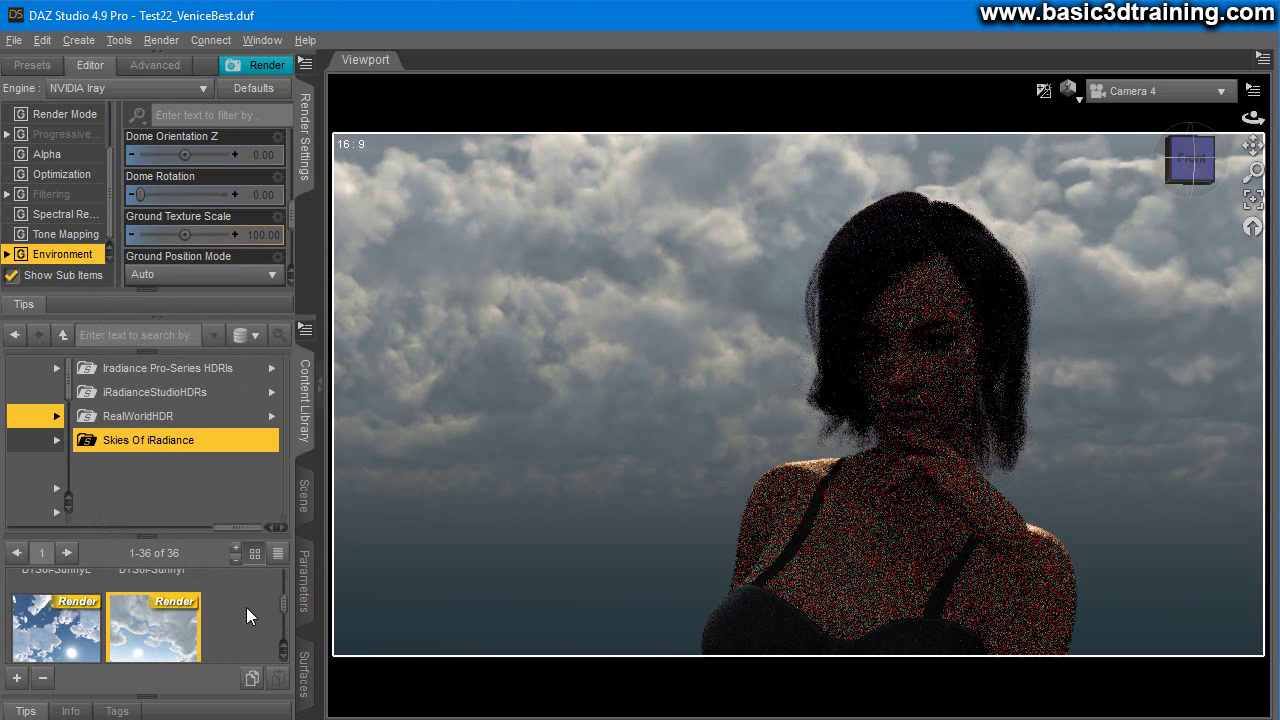
pyautogui.click(65, 630)
pyautogui.doubleClick(65, 630)
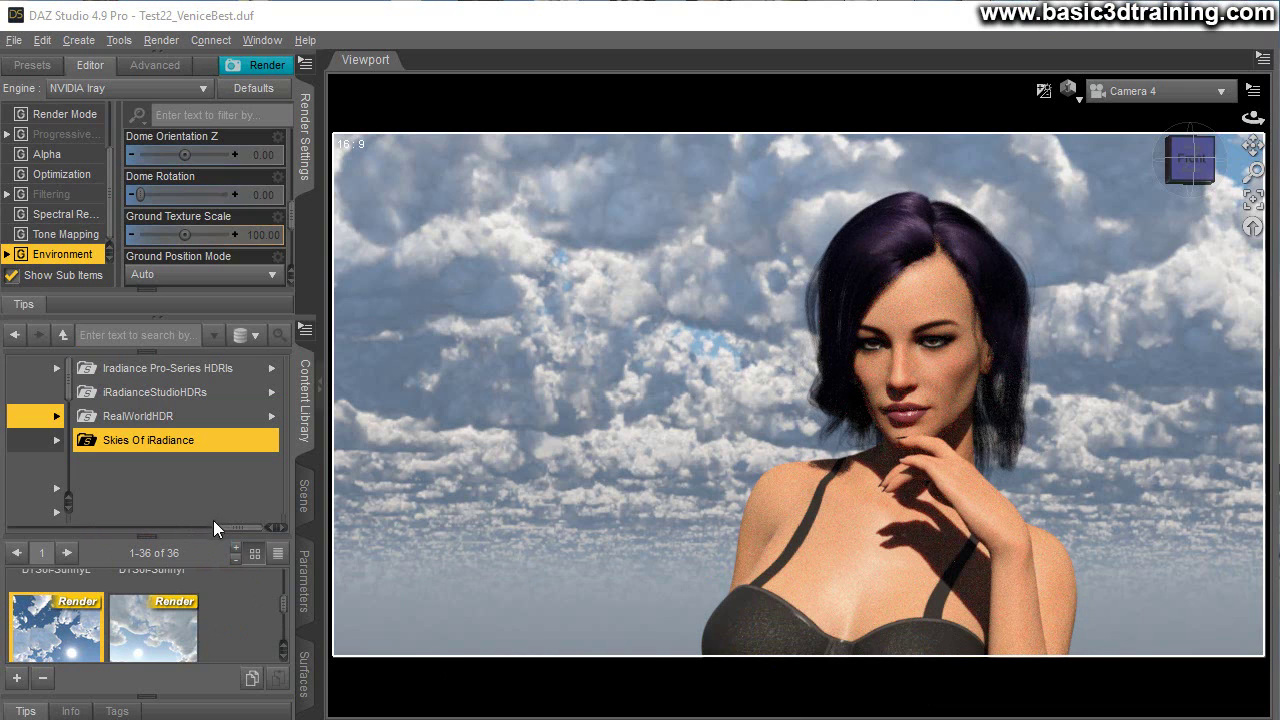
# Step: Apply the Dreamlight > Iray > Super HDRI Render preset to the portrait, giving Dome Rotation 170
pyautogui.moveTo(223, 528); pyautogui.dragTo(153, 511)
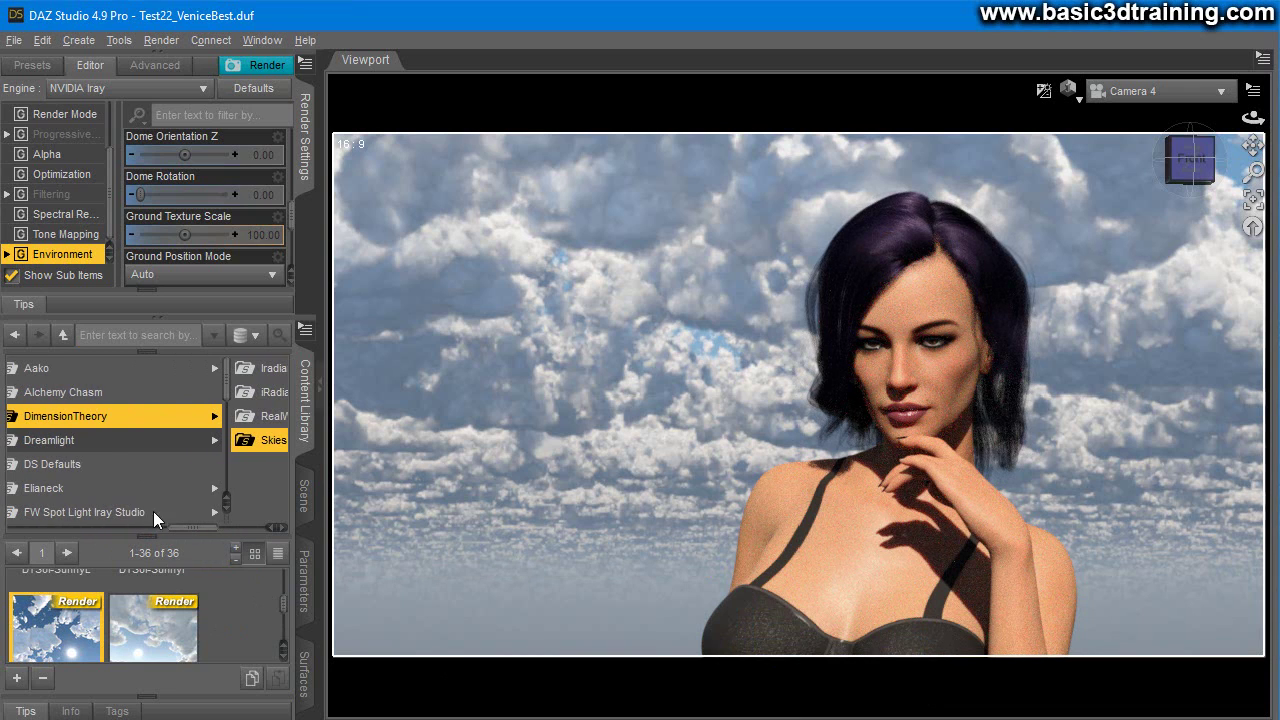
pyautogui.click(60, 440)
pyautogui.click(268, 368)
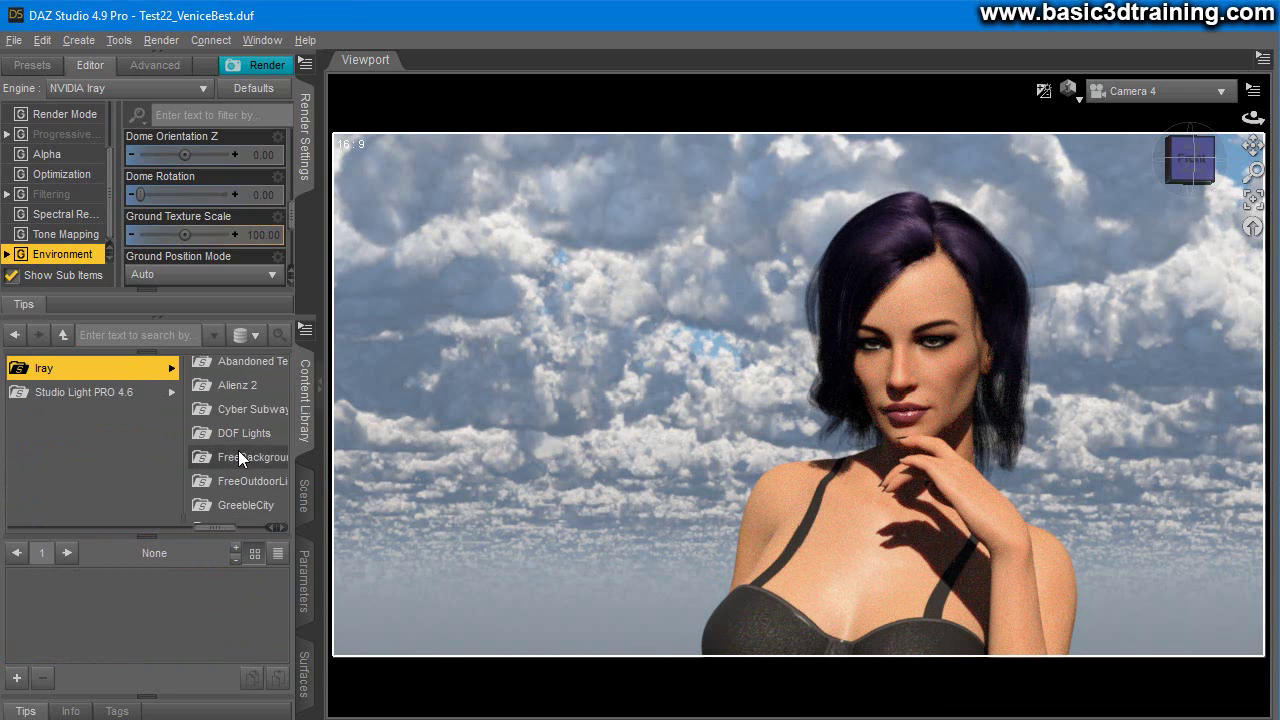
pyautogui.scroll(-3, 245, 455)
pyautogui.scroll(-3, 247, 486)
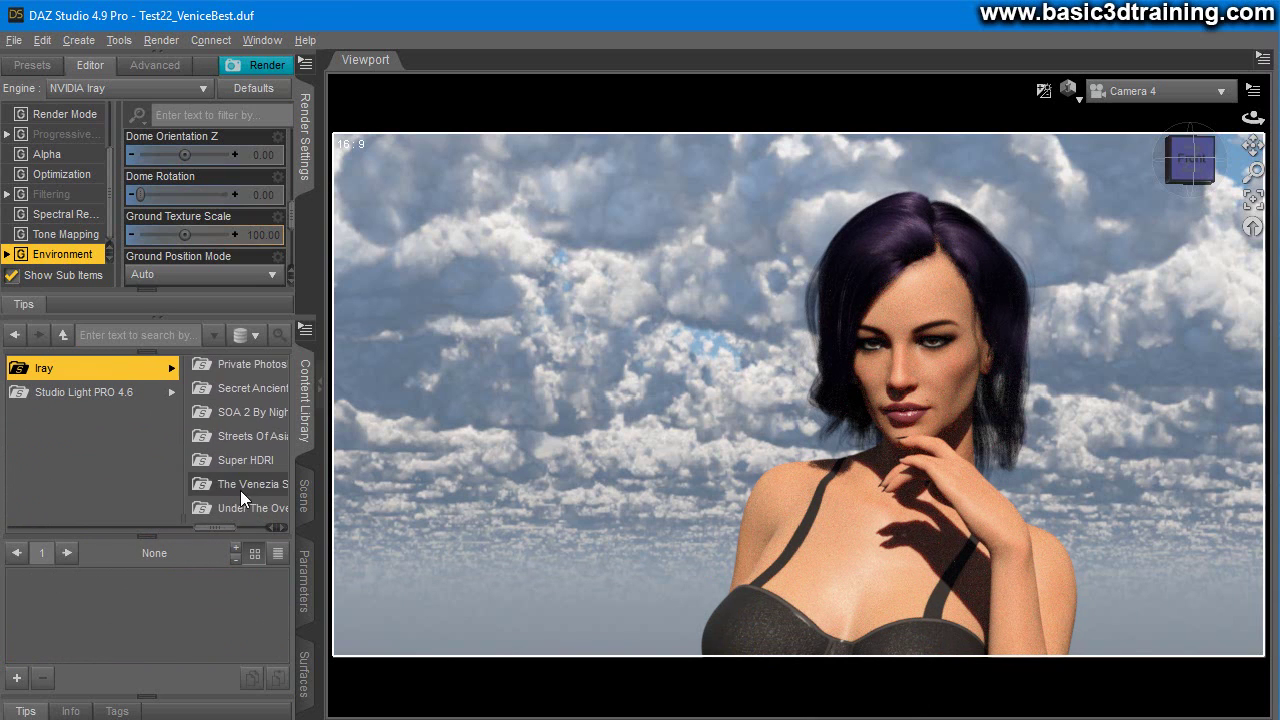
pyautogui.click(240, 441)
pyautogui.doubleClick(70, 607)
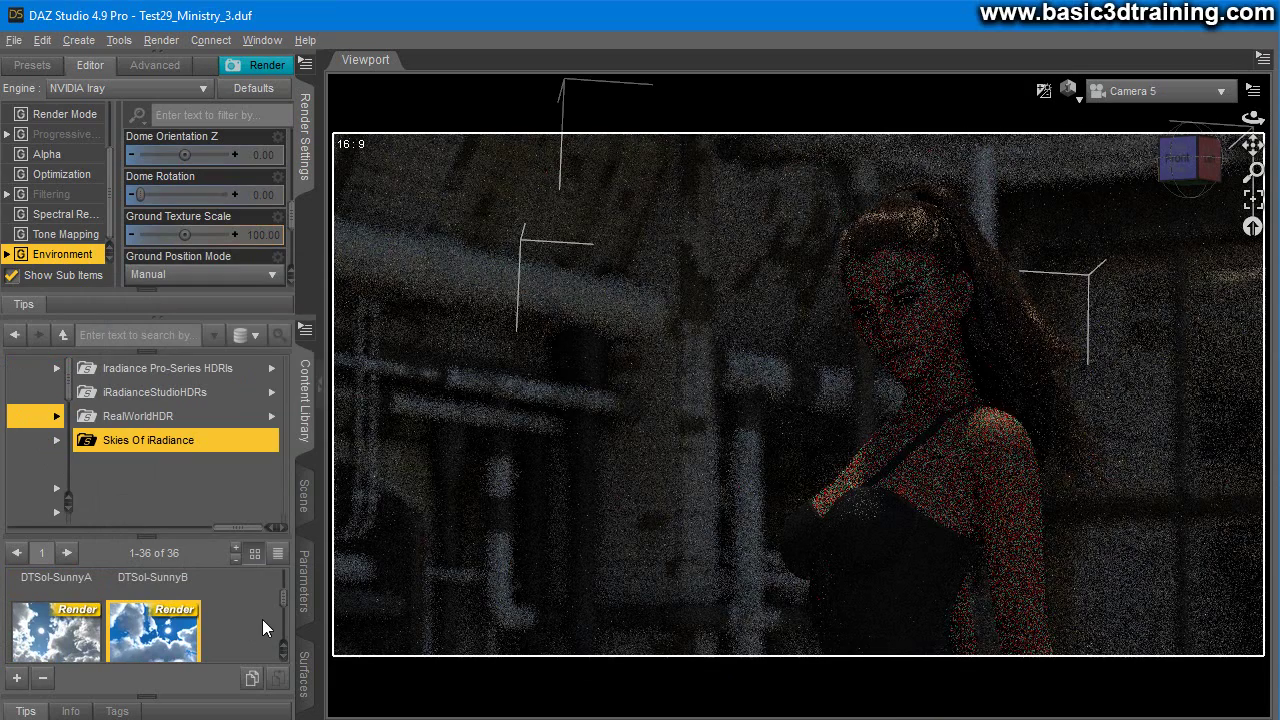
# Step: Try the first sunny cloud sky, then apply DTSol-SunnyG to the Ministry industrial scene
pyautogui.scroll(-3, 250, 607)
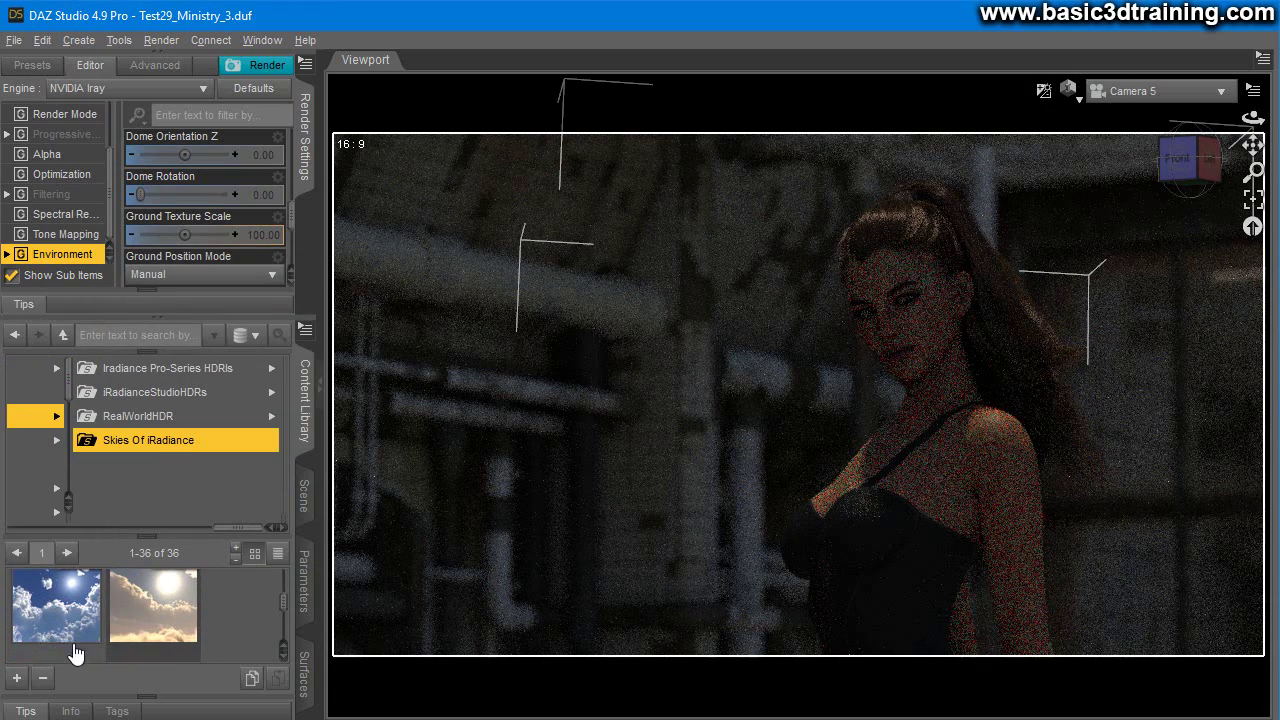
pyautogui.doubleClick(48, 607)
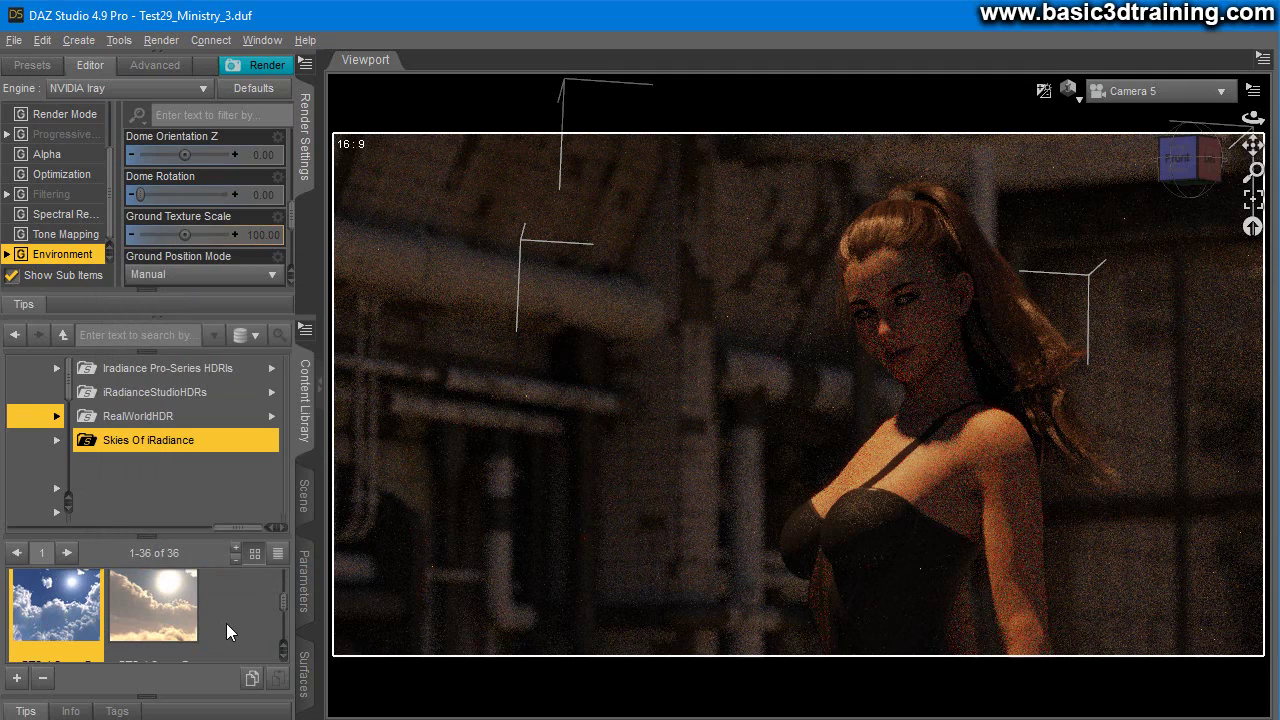
pyautogui.scroll(-2, 245, 623)
pyautogui.scroll(2, 240, 636)
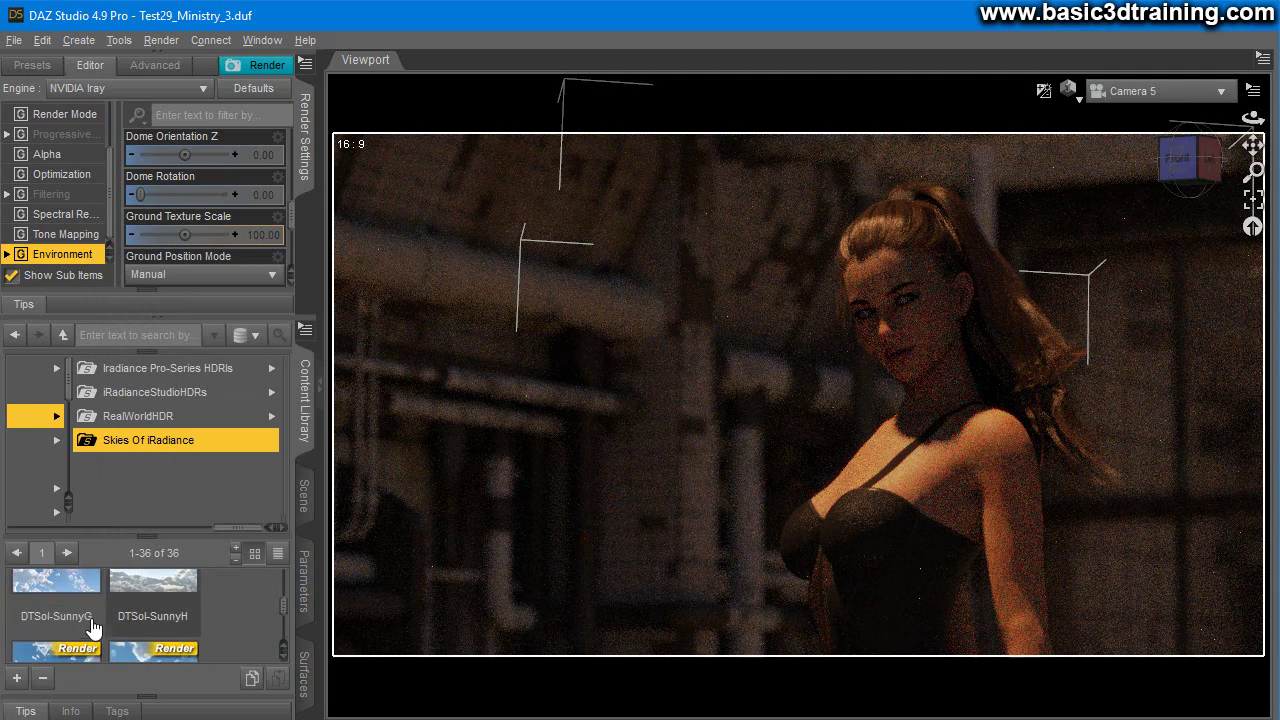
pyautogui.doubleClick(62, 594)
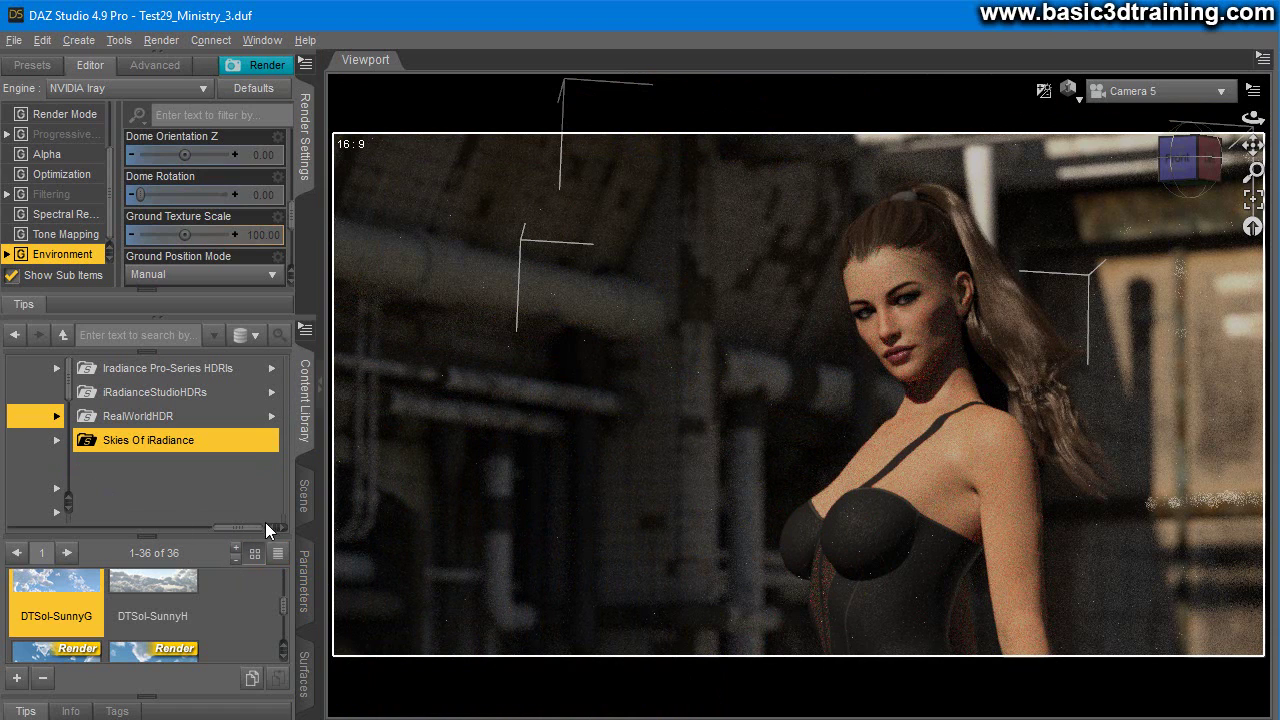
pyautogui.moveTo(236, 527); pyautogui.dragTo(186, 527)
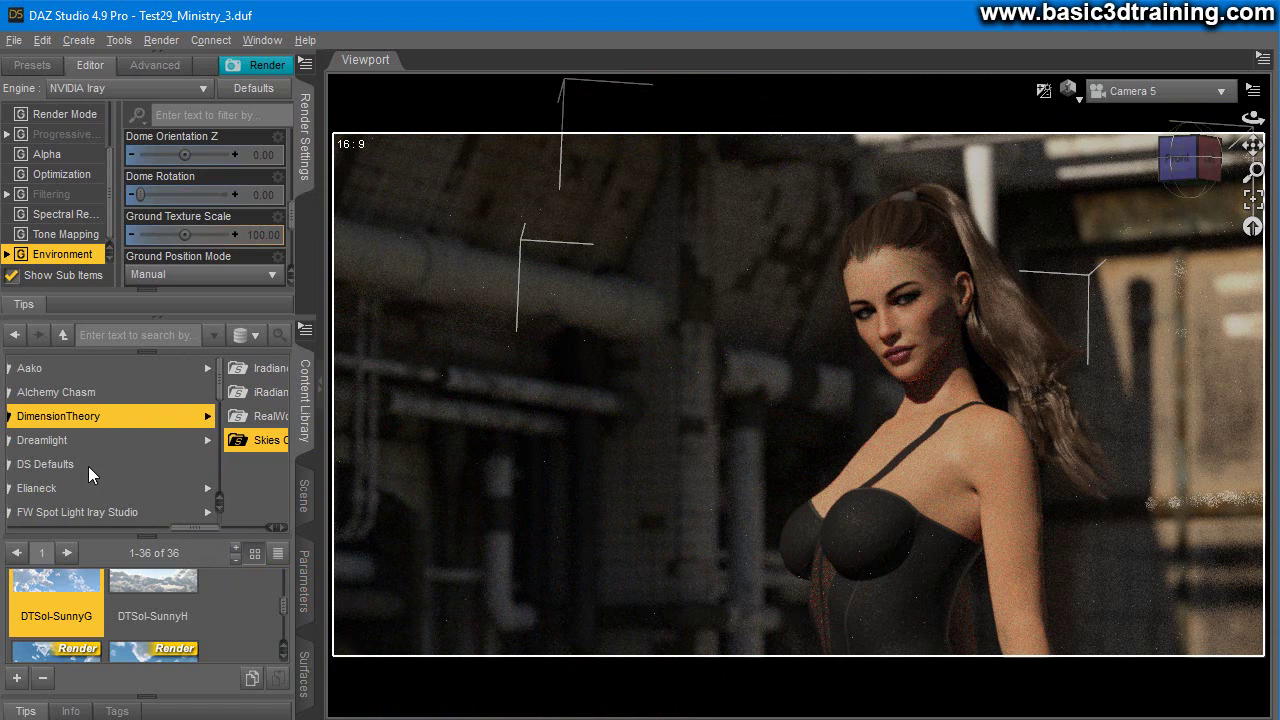
pyautogui.click(52, 441)
pyautogui.click(272, 372)
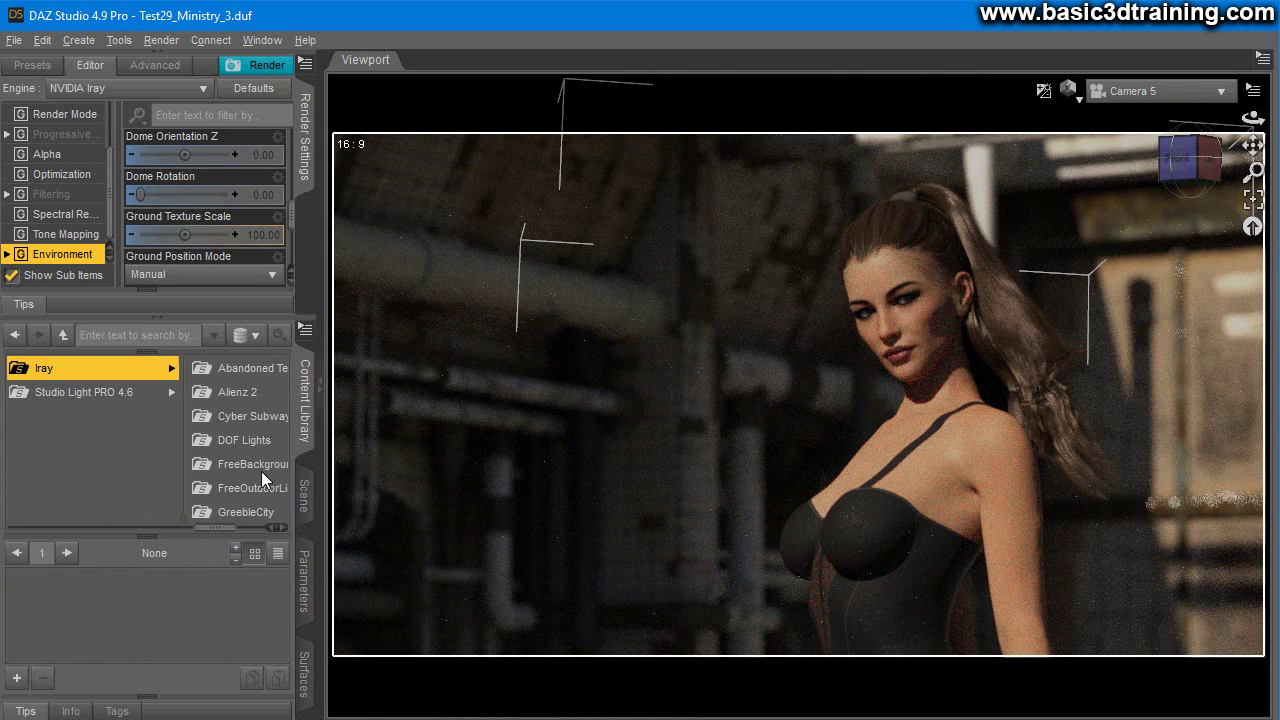
pyautogui.scroll(-5, 257, 464)
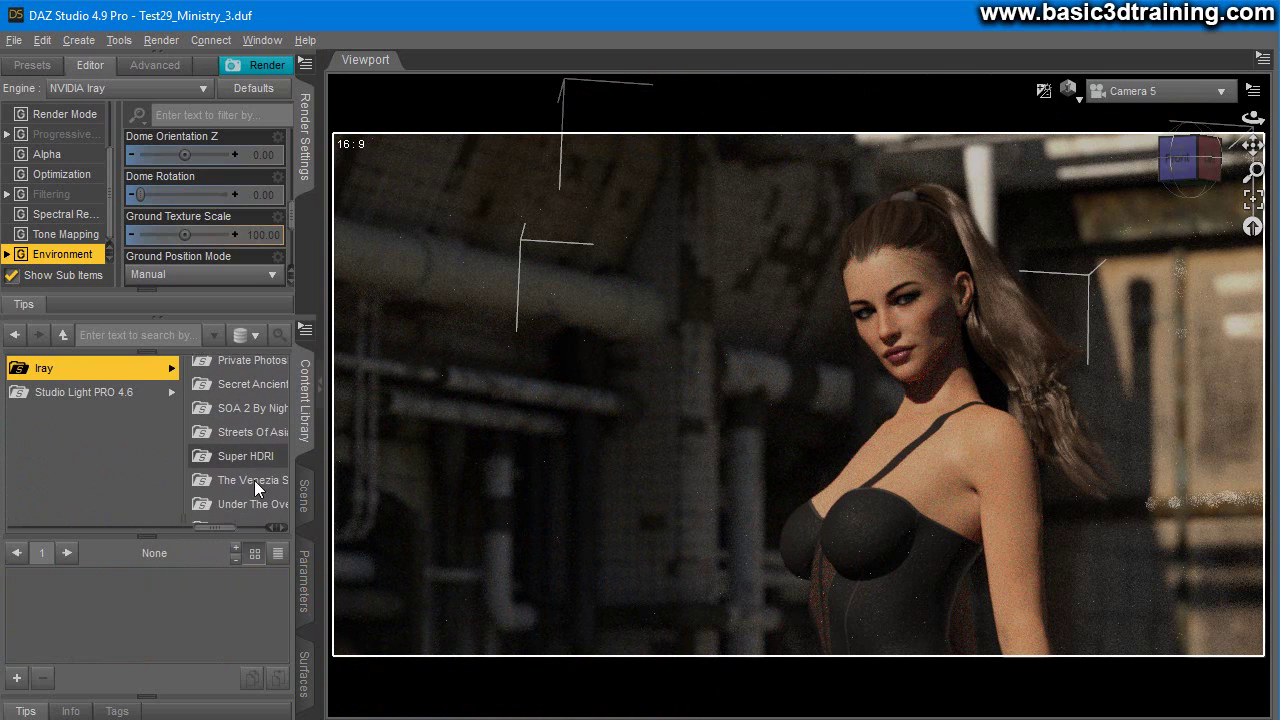
pyautogui.click(240, 443)
pyautogui.doubleClick(57, 620)
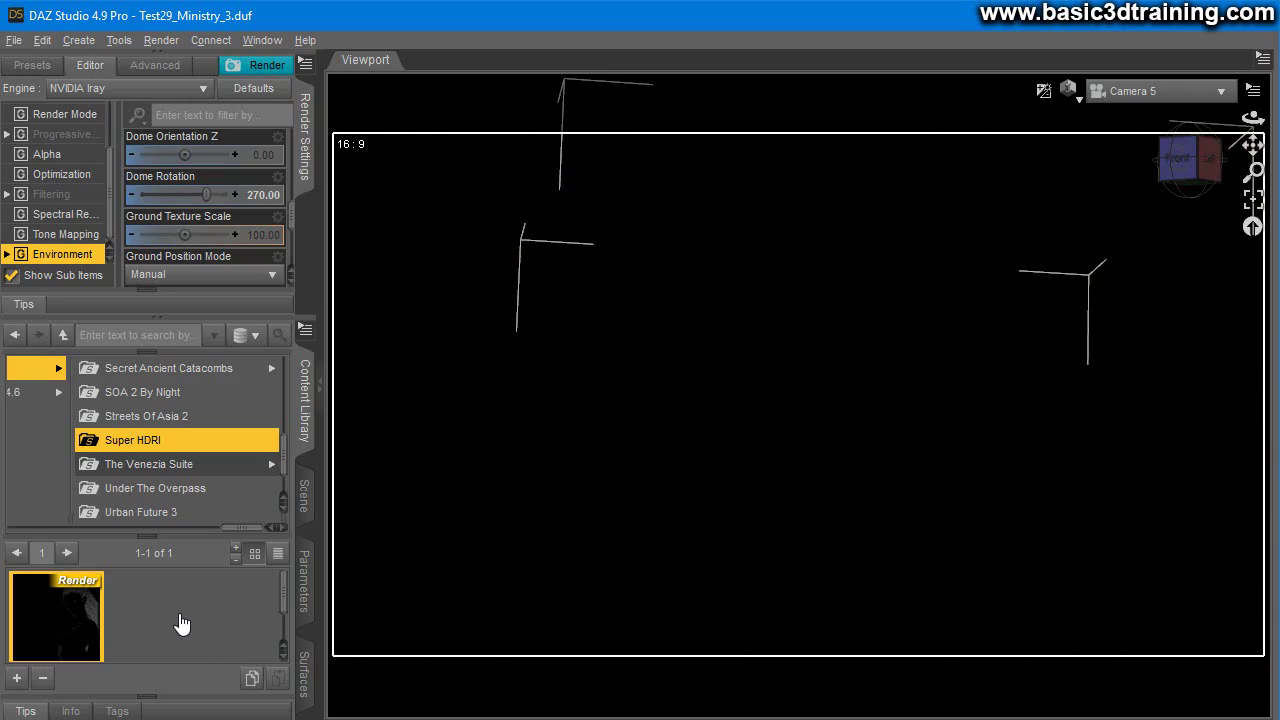
pyautogui.click(305, 500)
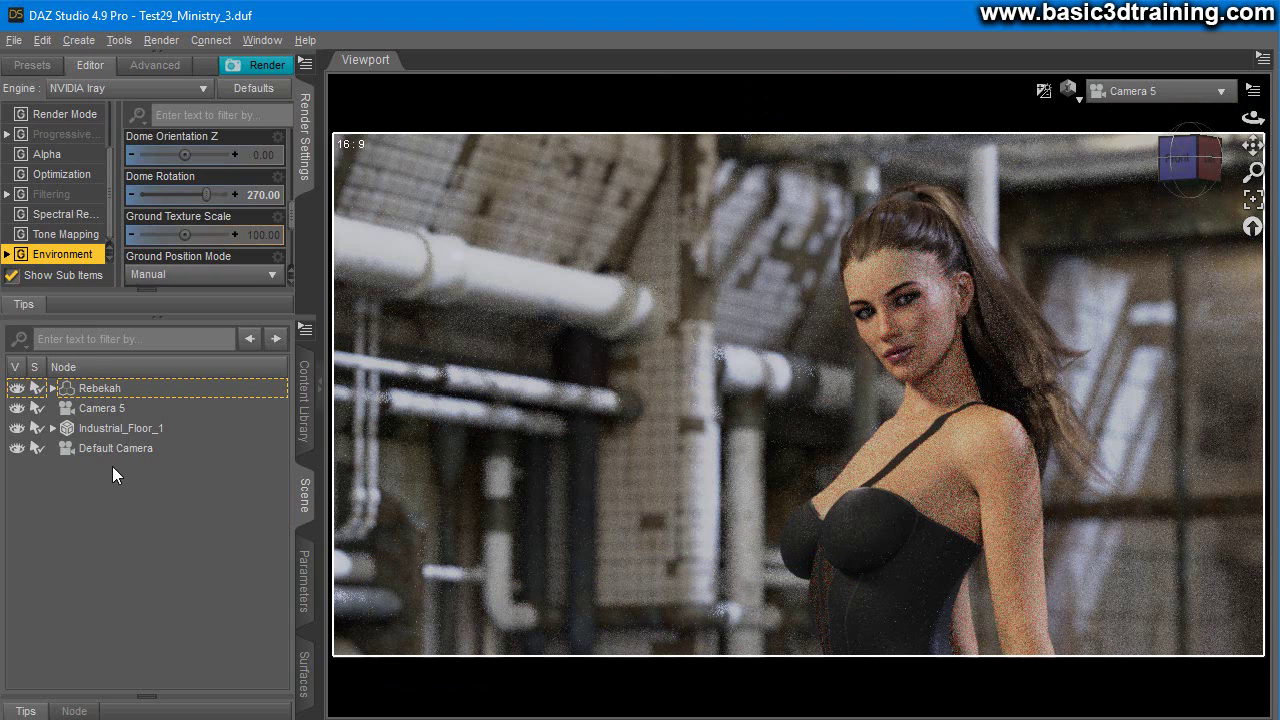
pyautogui.scroll(-4, 183, 188)
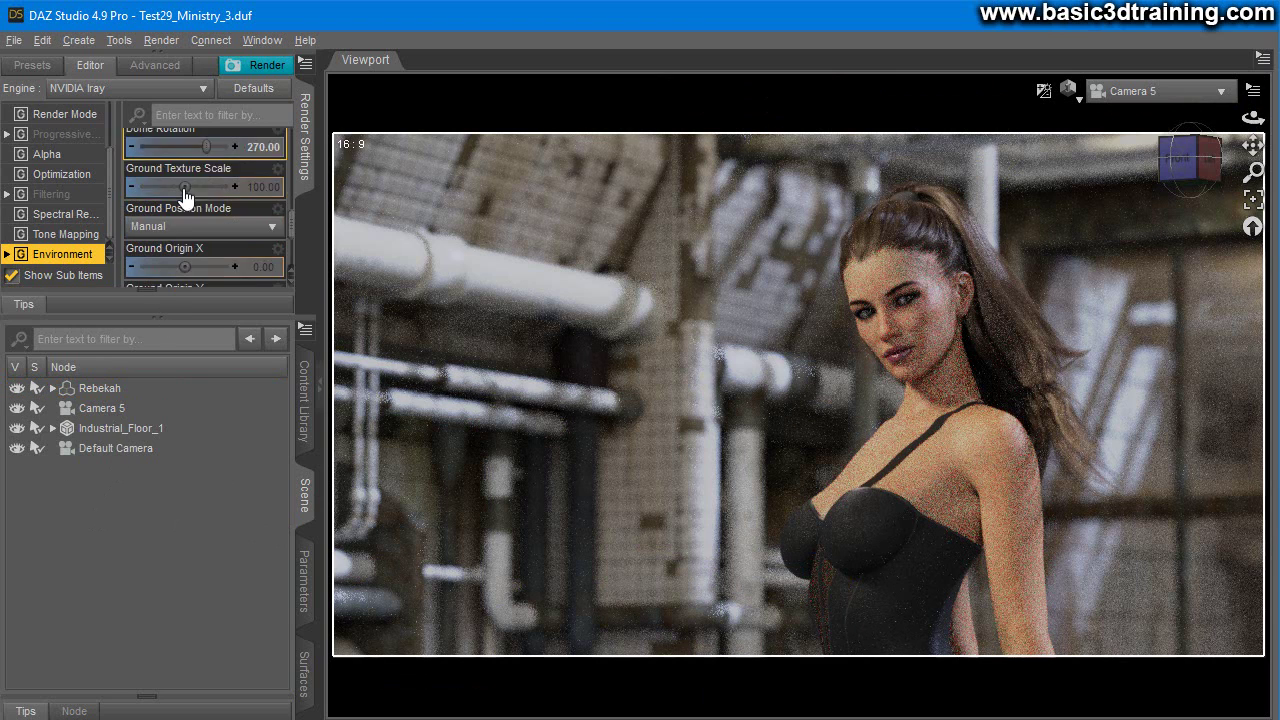
pyautogui.scroll(4, 217, 228)
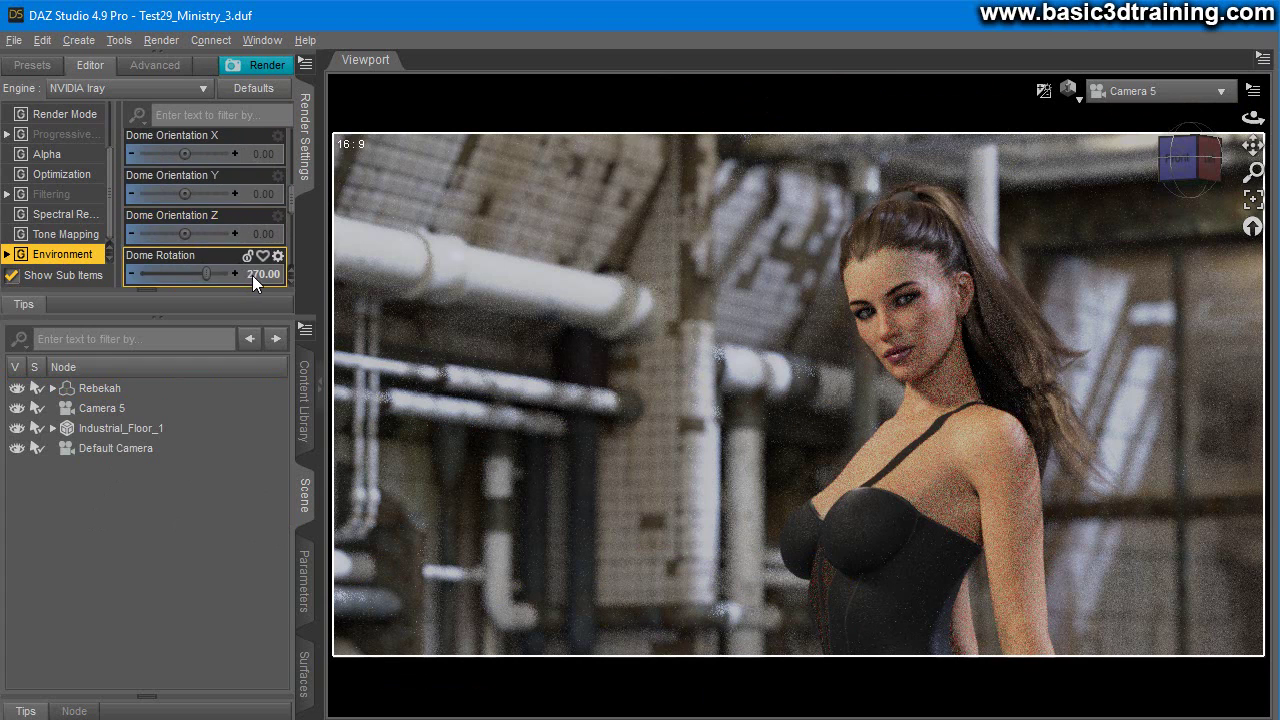
pyautogui.click(252, 274)
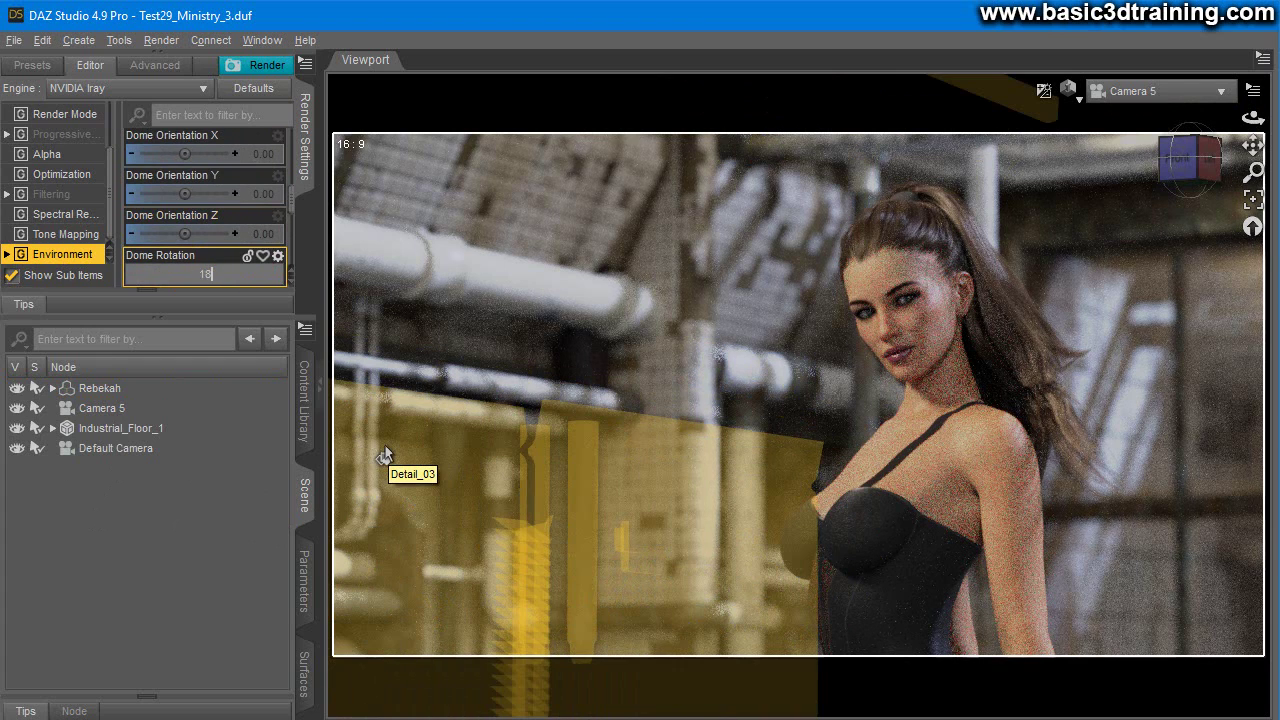
pyautogui.write('180')
pyautogui.press('Return')
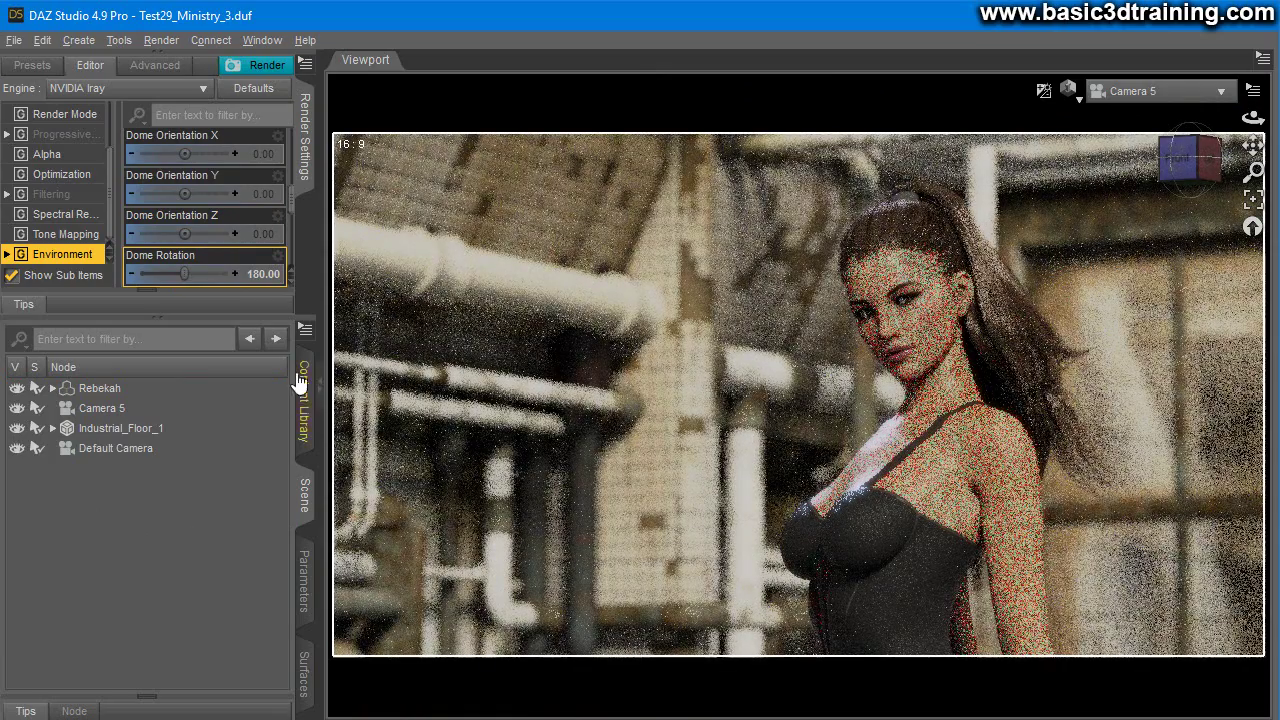
pyautogui.click(265, 276)
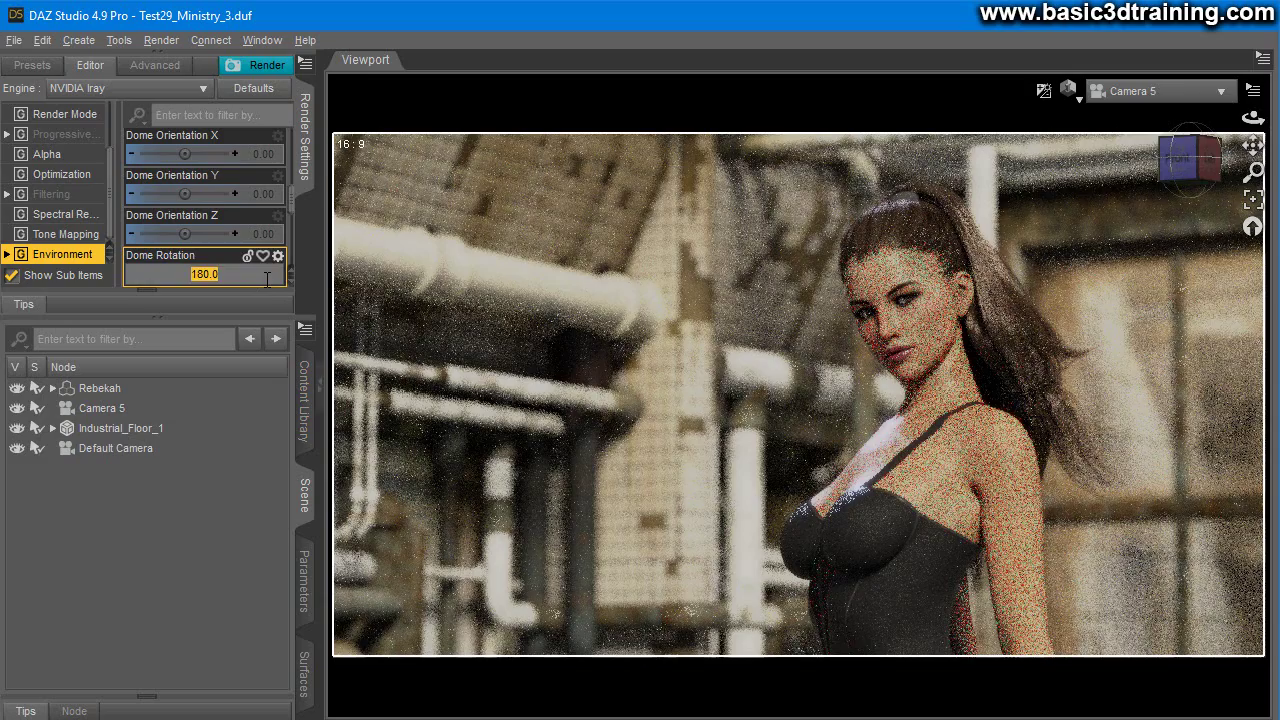
pyautogui.write('90')
pyautogui.press('Return')
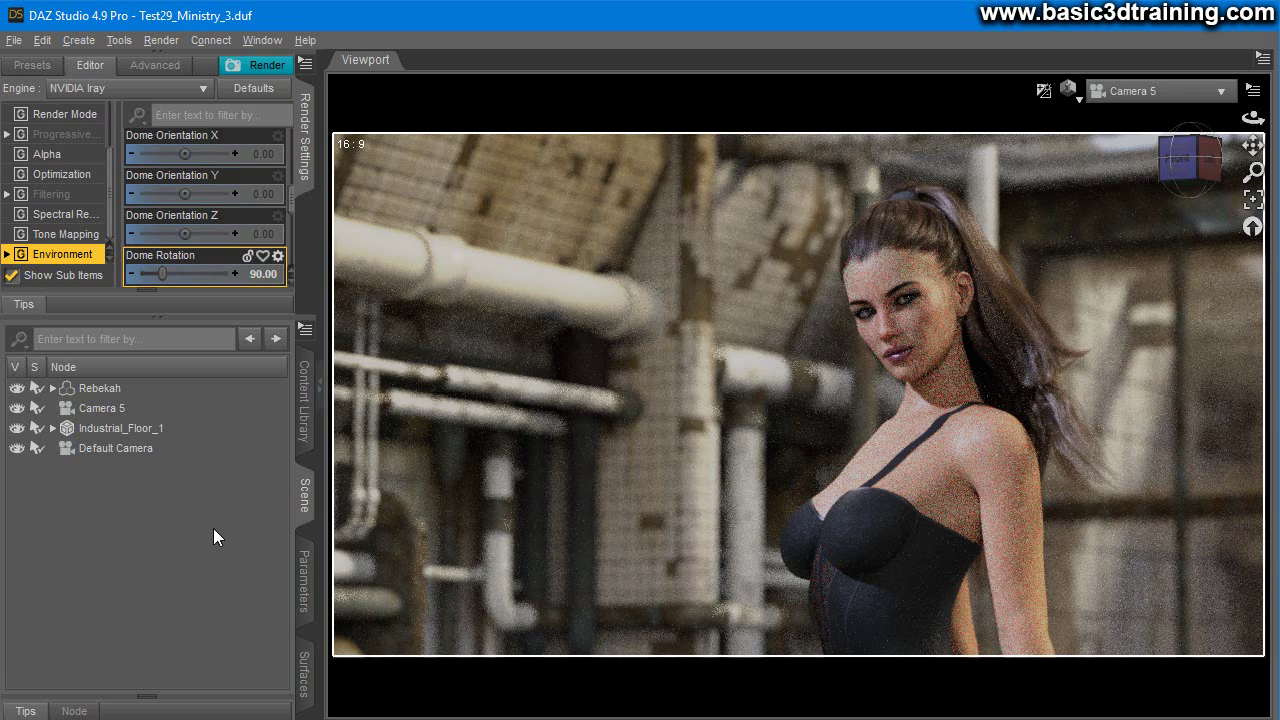
pyautogui.click(253, 285)
pyautogui.write('270')
pyautogui.press('Return')
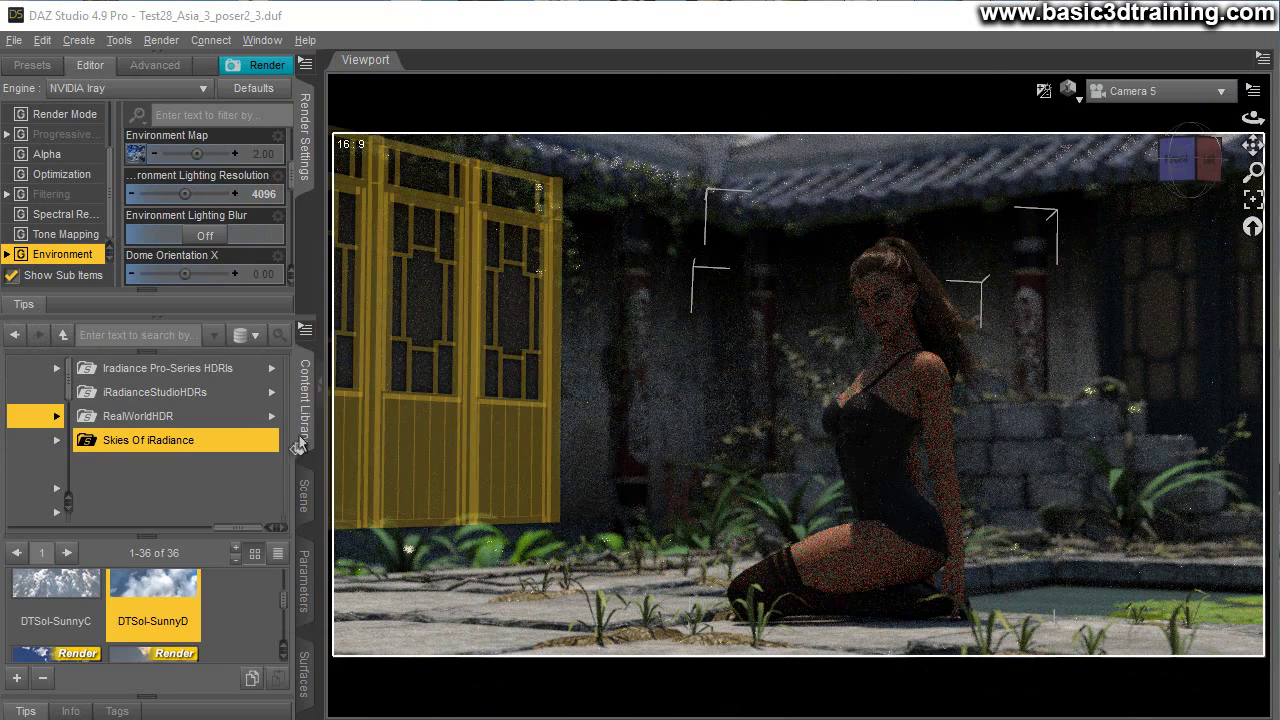
# Step: Deselect Rebekah in the Scene pane and load the DTSol-SunnyD sky as the courtyard environment
pyautogui.click(305, 508)
pyautogui.click(171, 536)
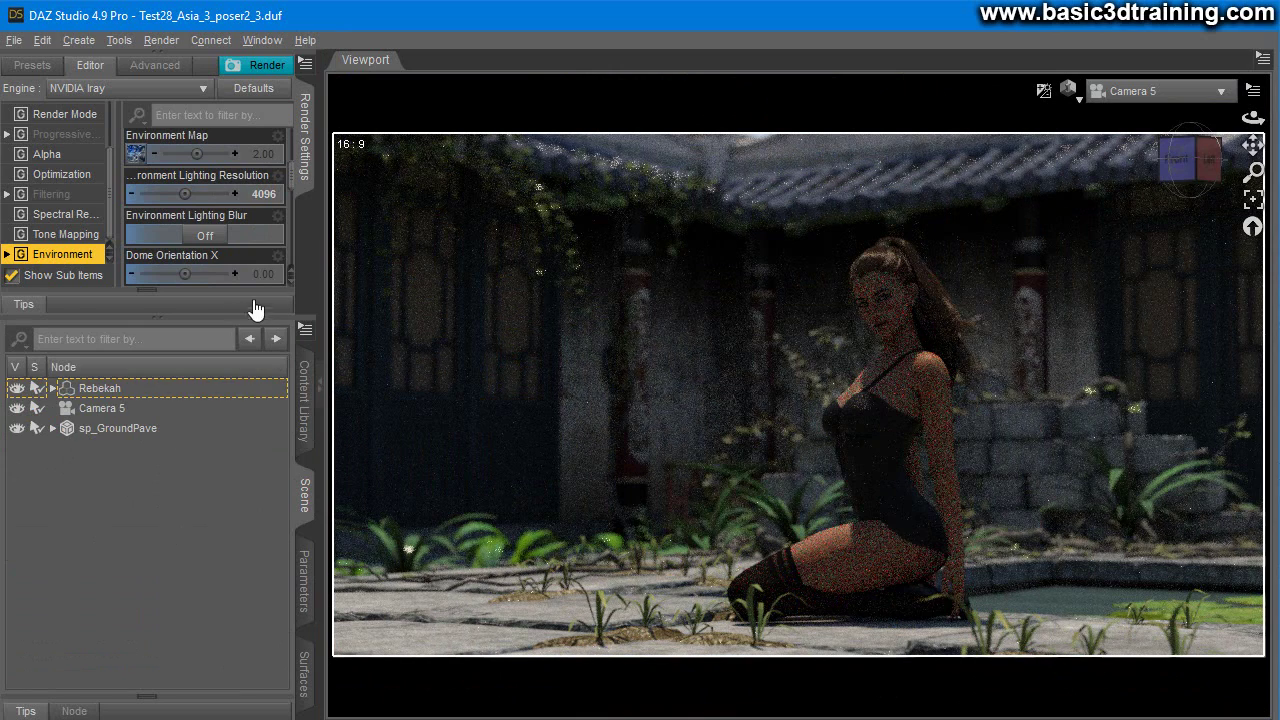
pyautogui.click(304, 418)
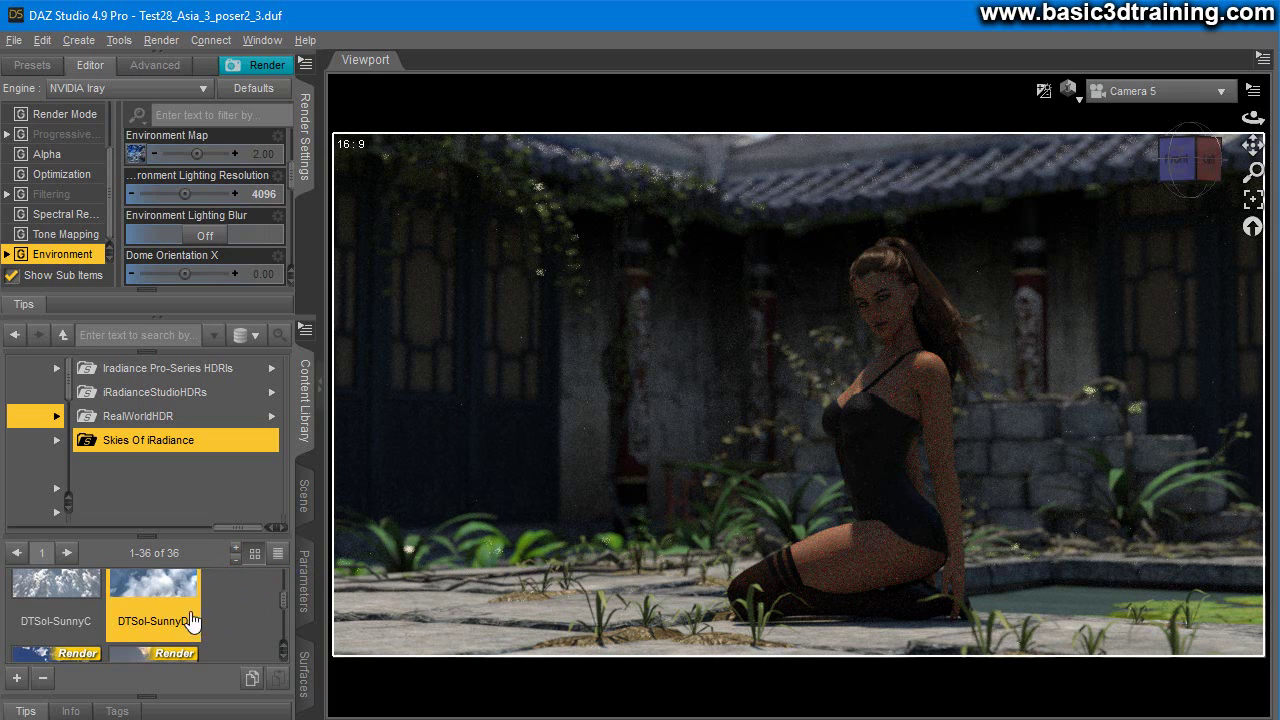
pyautogui.scroll(-1, 205, 603)
pyautogui.doubleClick(160, 615)
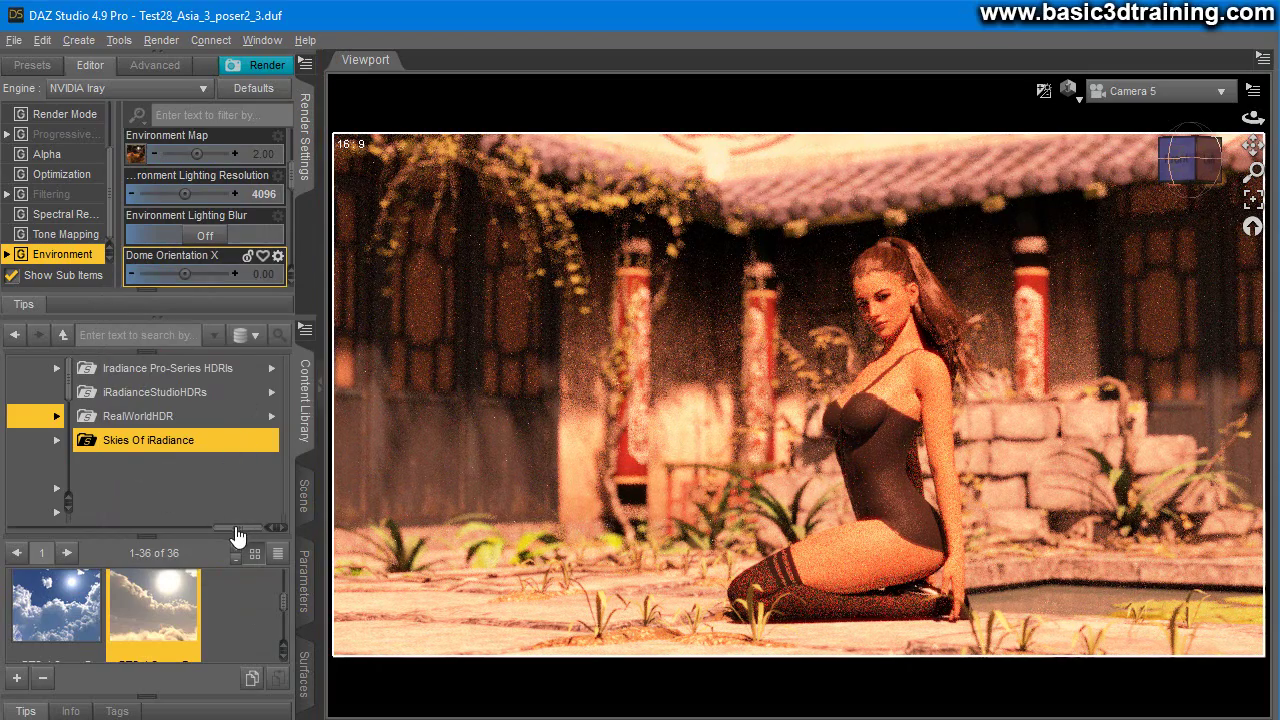
# Step: Apply the Render preset from Dreamlight > Iray > Super HDRI to the courtyard
pyautogui.moveTo(237, 537); pyautogui.dragTo(160, 530)
pyautogui.click(115, 443)
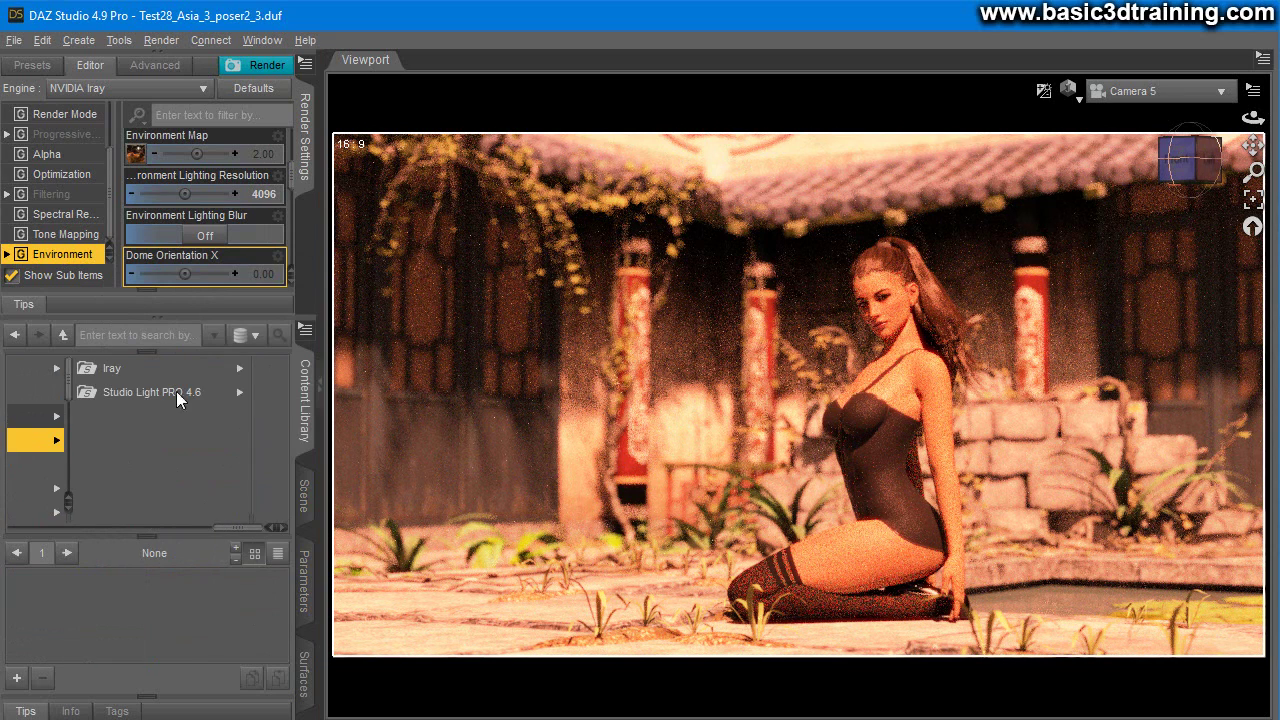
pyautogui.click(170, 368)
pyautogui.scroll(-5, 253, 452)
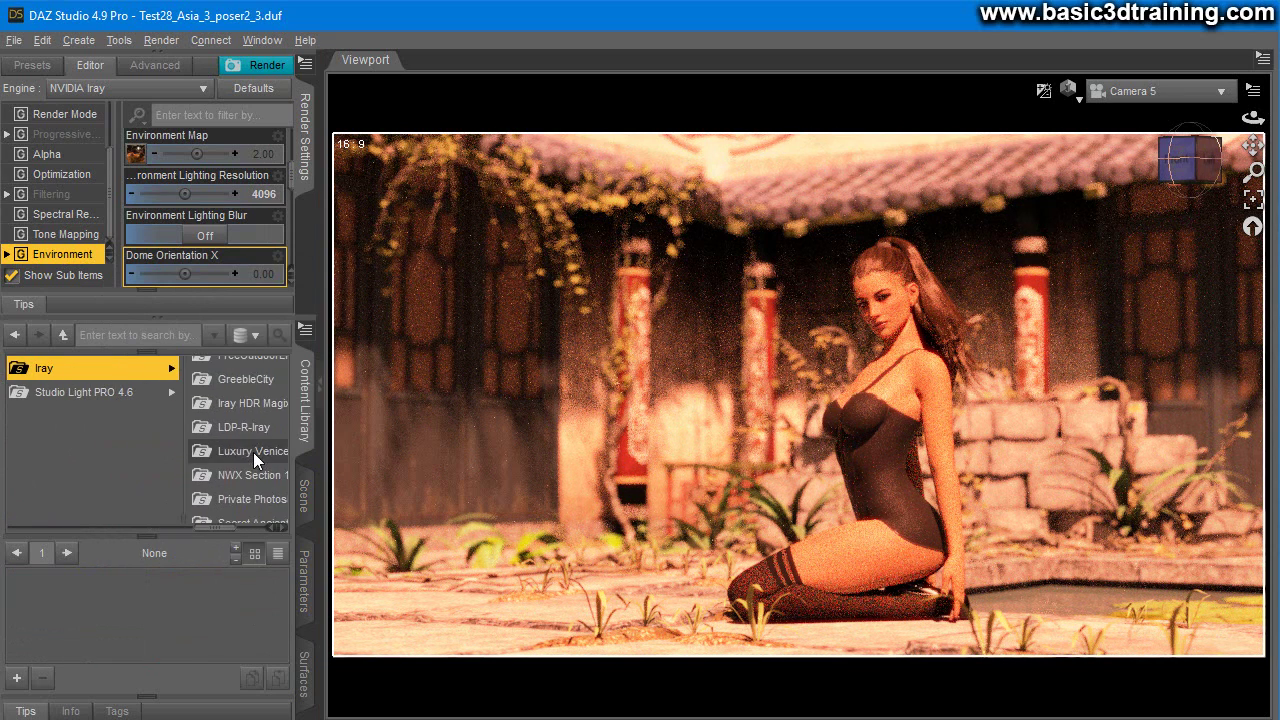
pyautogui.scroll(-3, 253, 452)
pyautogui.scroll(-3, 245, 482)
pyautogui.click(245, 449)
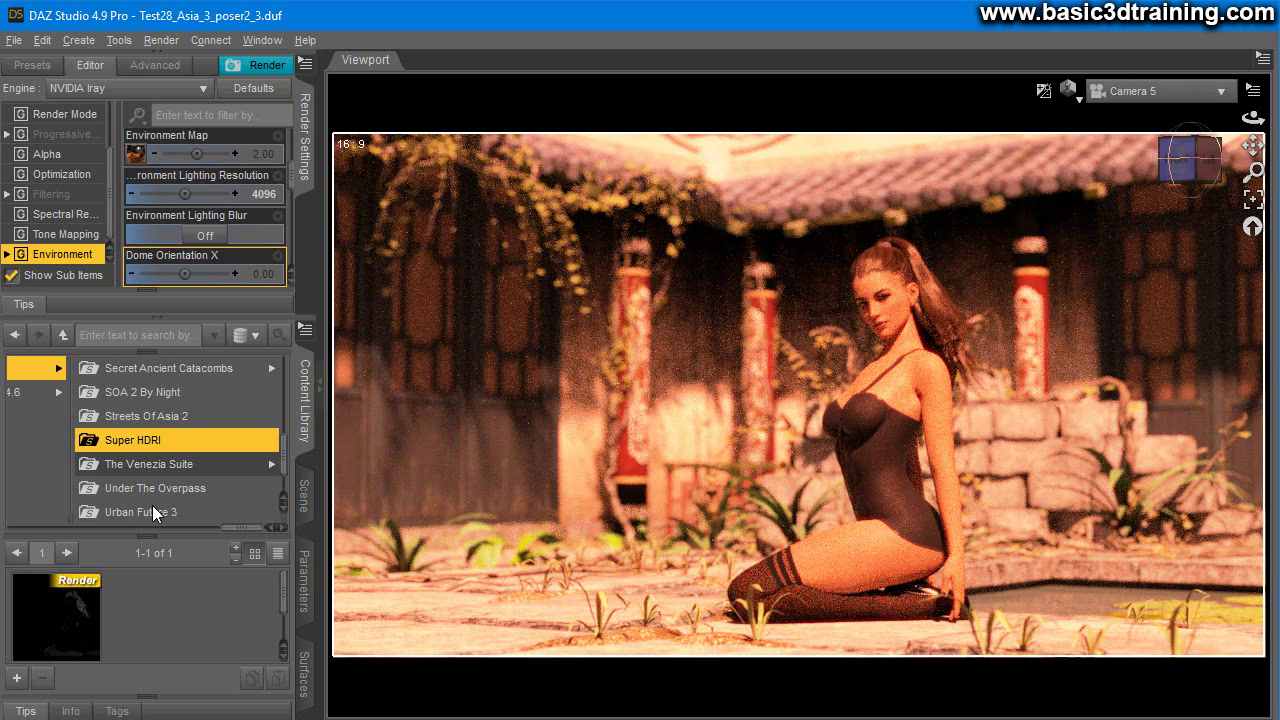
pyautogui.doubleClick(40, 606)
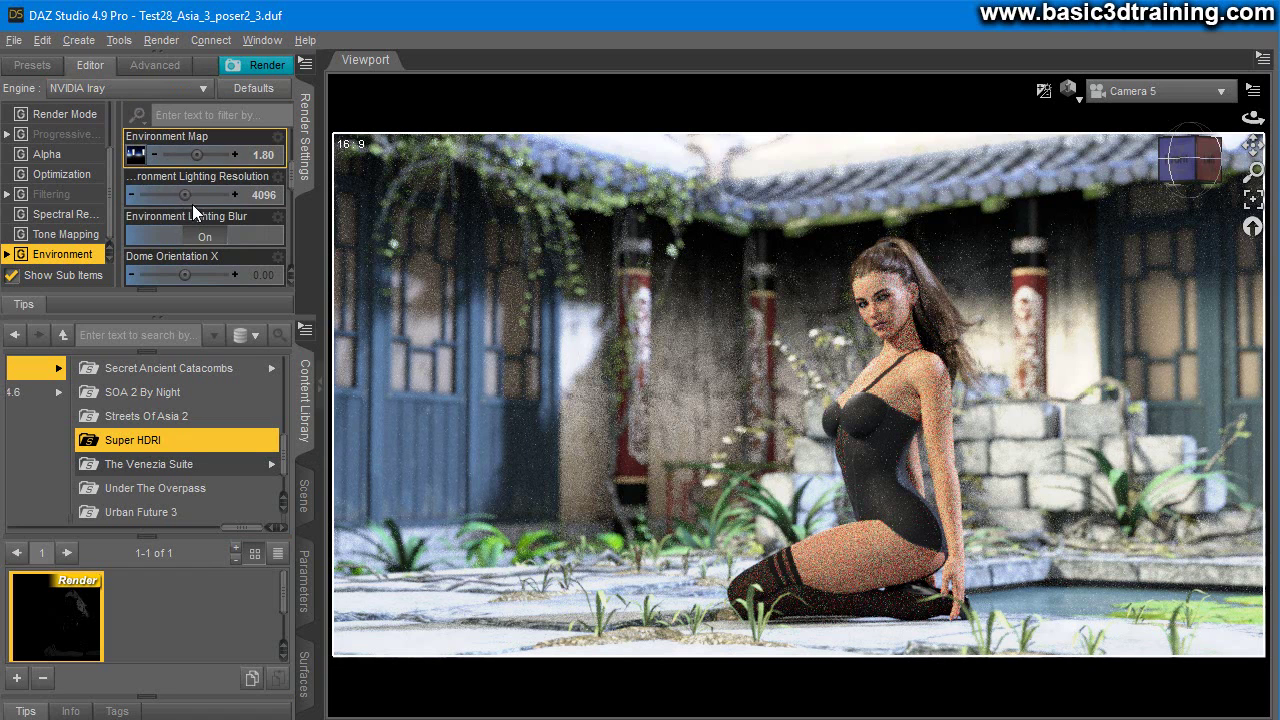
# Step: Set Dome Rotation to 90, then to 180 in the Environment settings
pyautogui.scroll(-2, 210, 218)
pyautogui.scroll(-4, 220, 214)
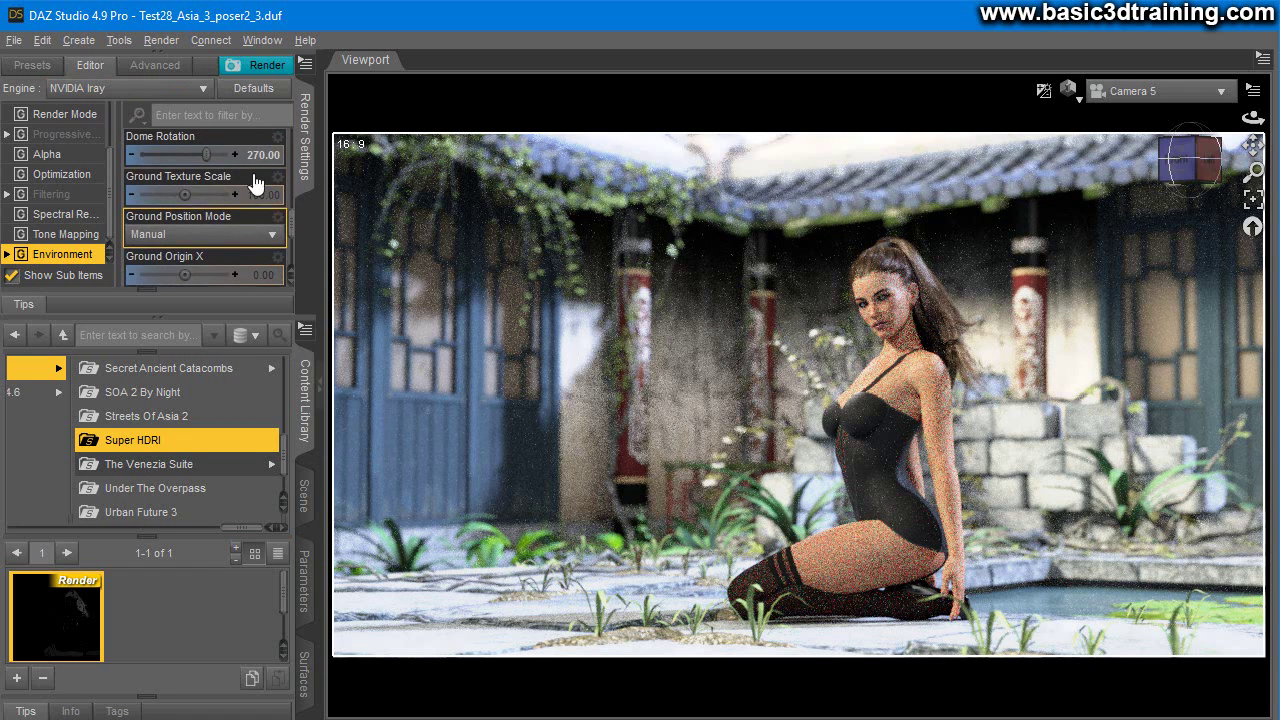
pyautogui.click(255, 157)
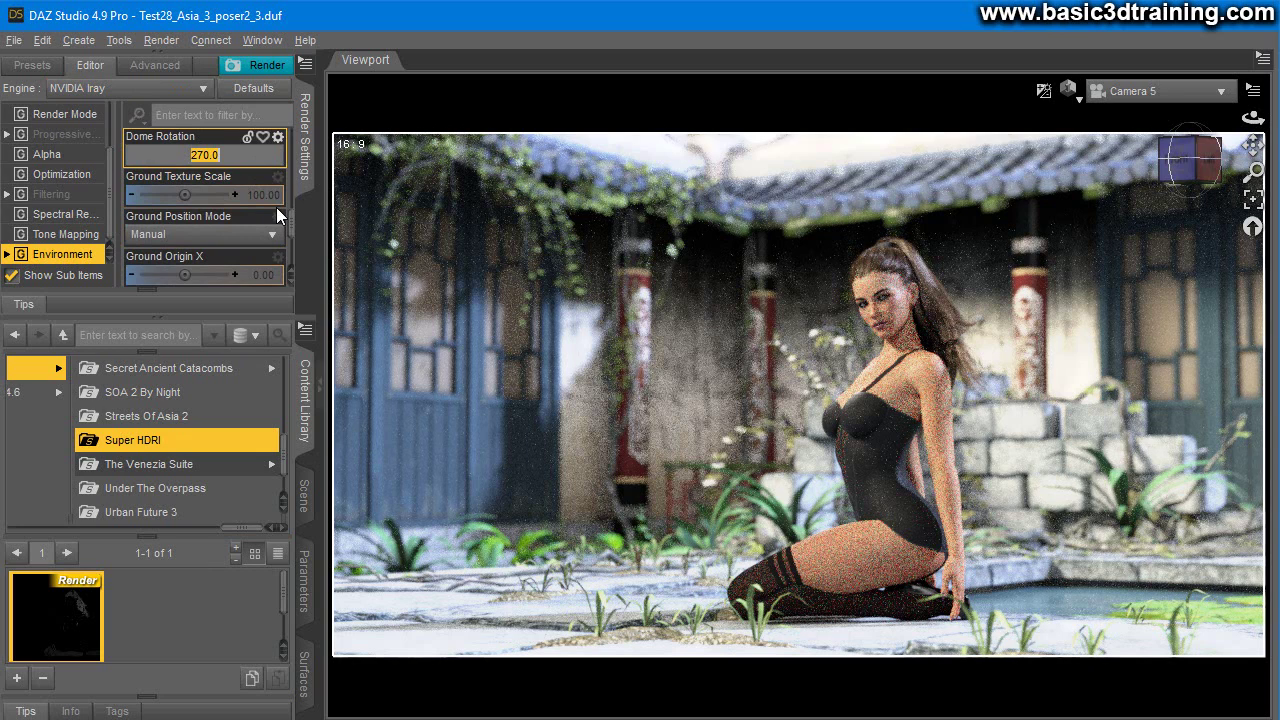
pyautogui.write('90')
pyautogui.press('Return')
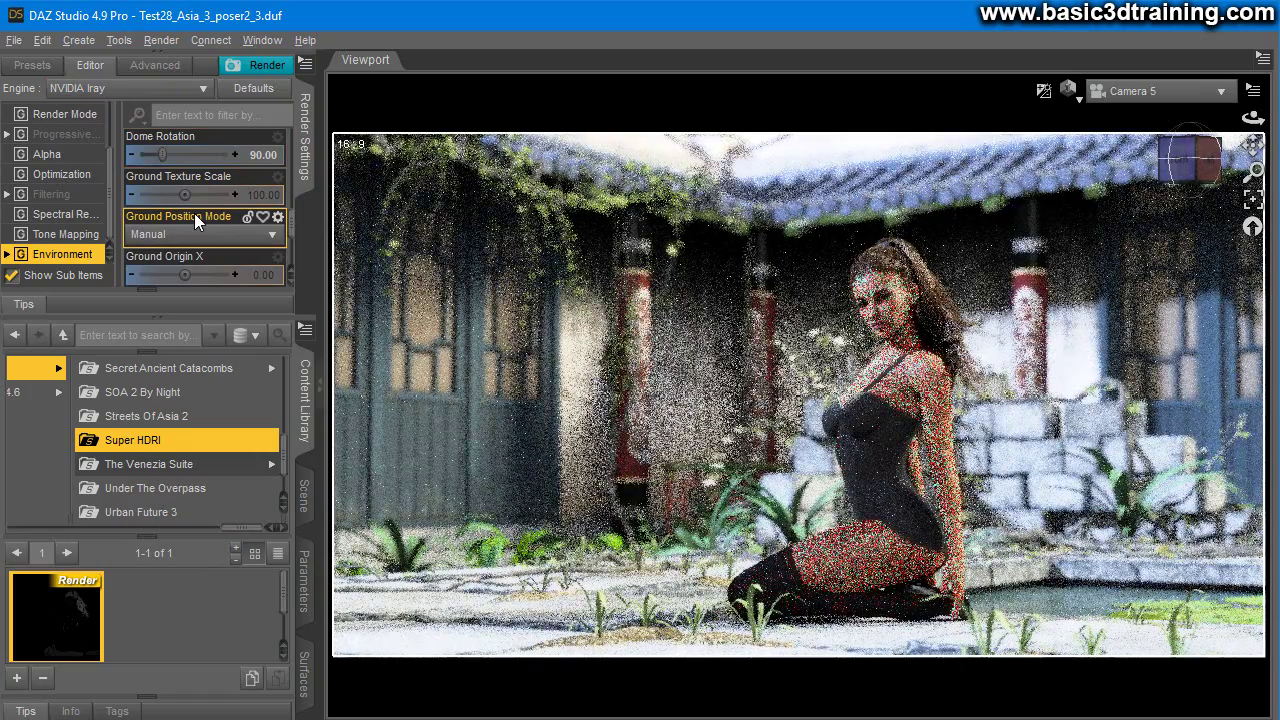
pyautogui.click(250, 156)
pyautogui.write('180')
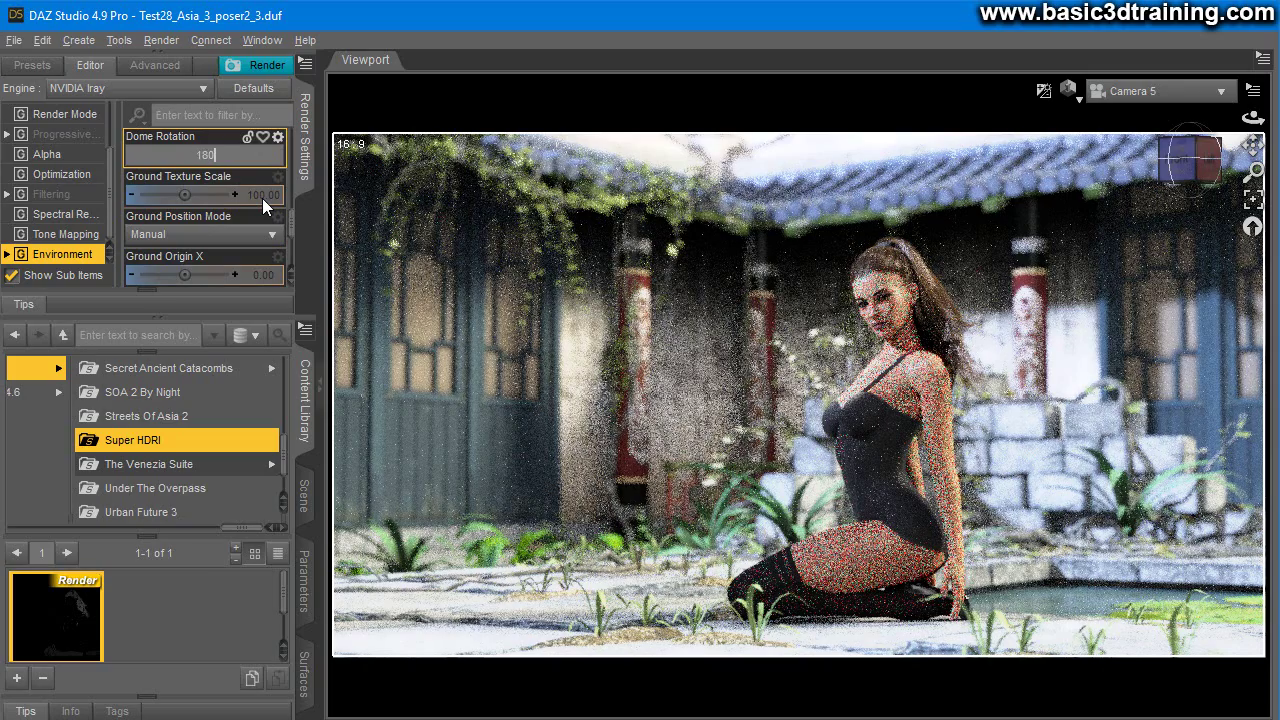
pyautogui.press('Return')
# Step: Expand the Tone Mapping group in Render Settings
pyautogui.scroll(-2, 235, 222)
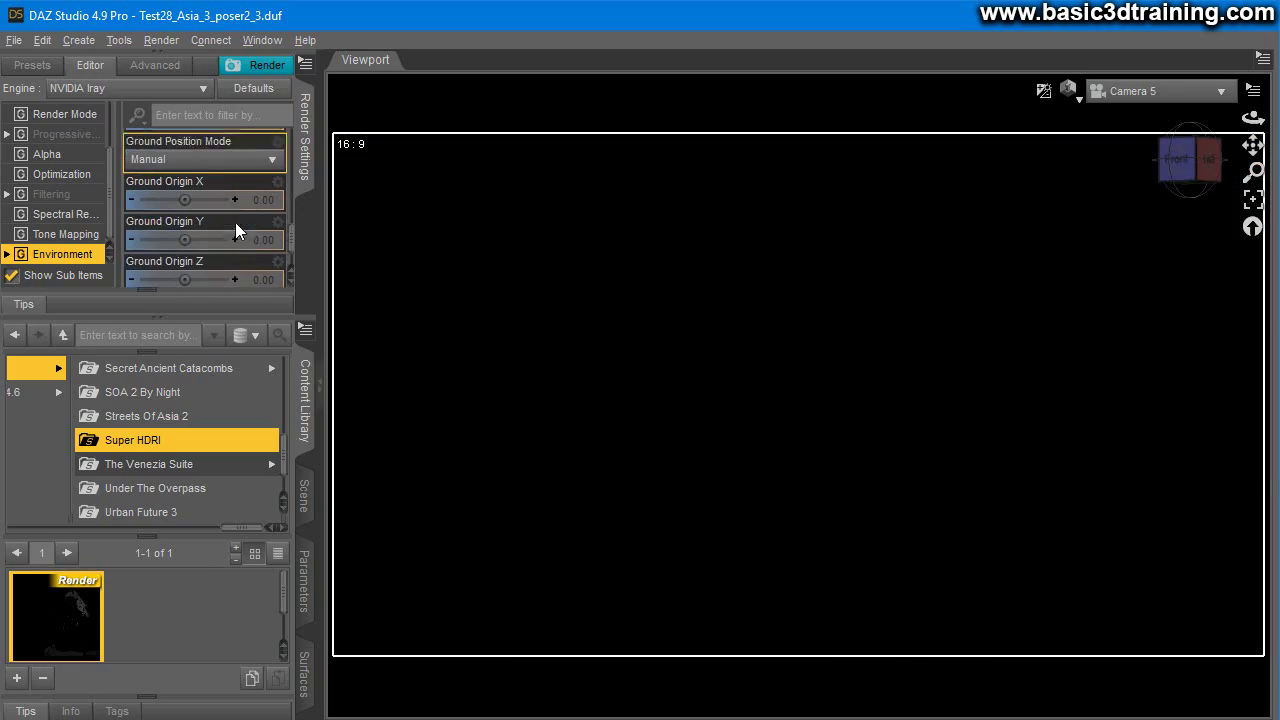
pyautogui.scroll(2, 235, 222)
pyautogui.click(70, 234)
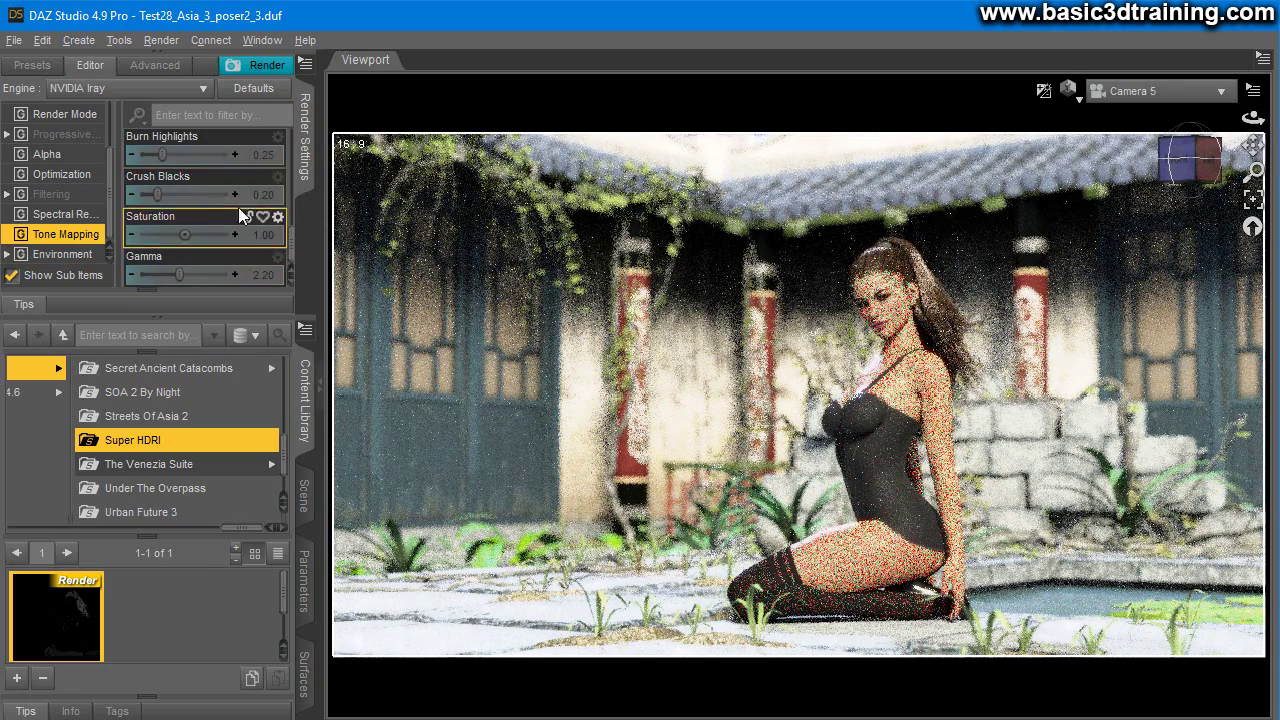
# Step: Lower the Film ISO value from 65 to 40
pyautogui.scroll(5, 238, 207)
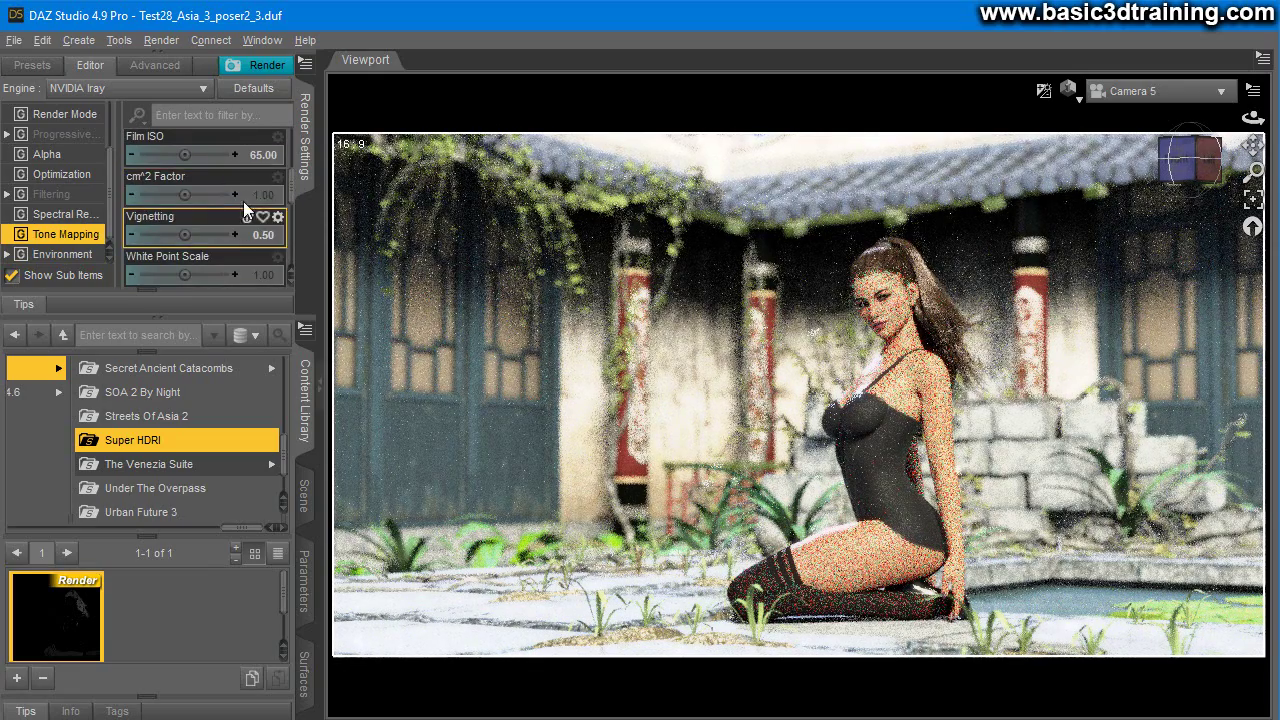
pyautogui.click(255, 155)
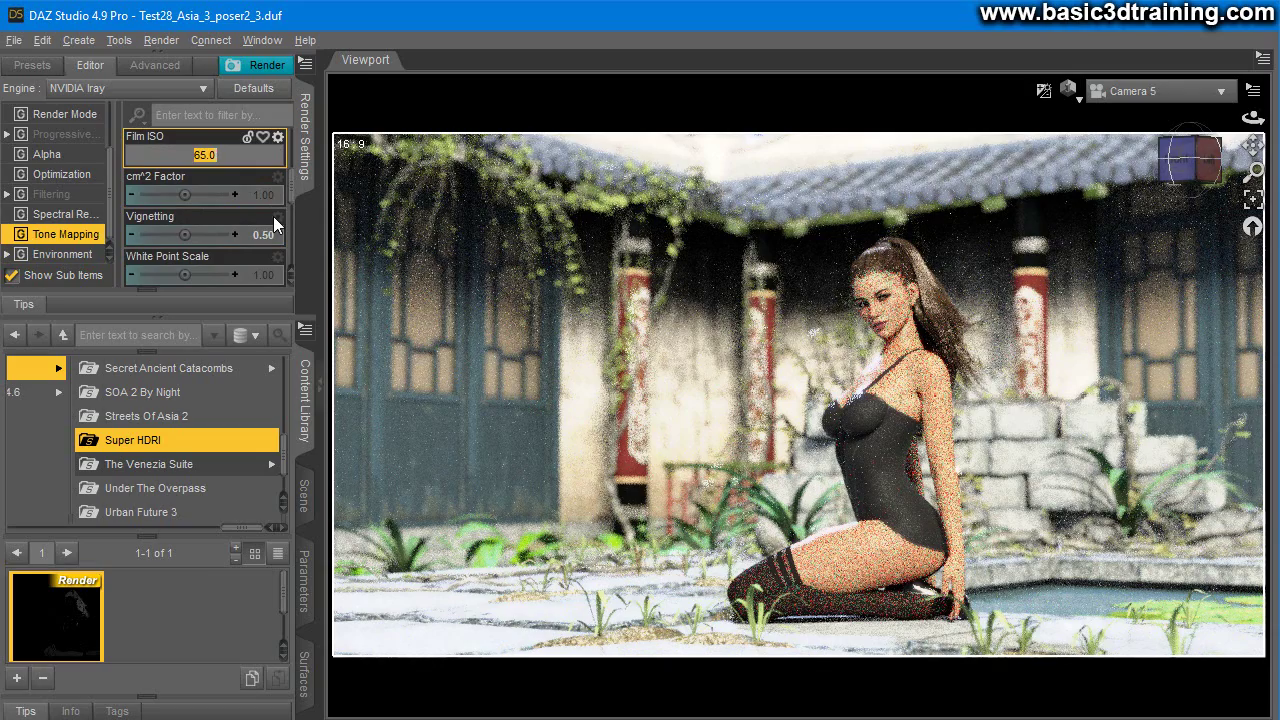
pyautogui.write('40')
pyautogui.press('Return')
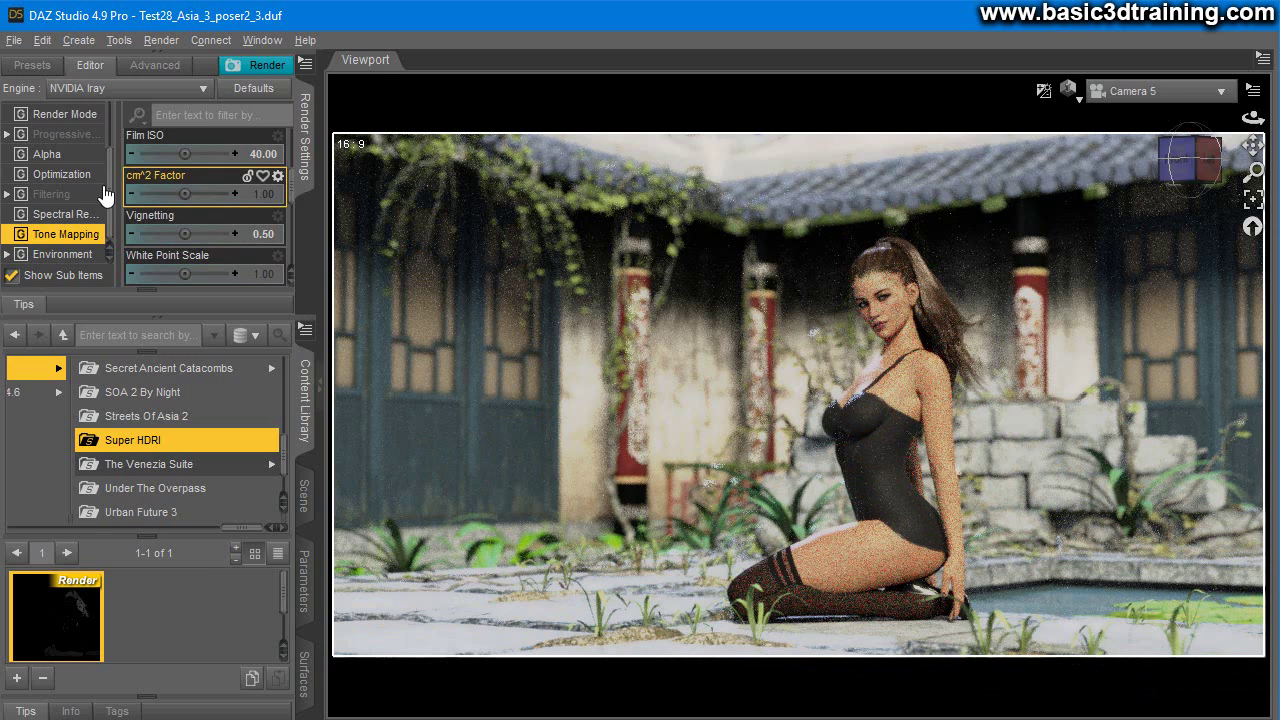
# Step: Go back to the Environment settings group in Render Settings
pyautogui.scroll(-3, 235, 210)
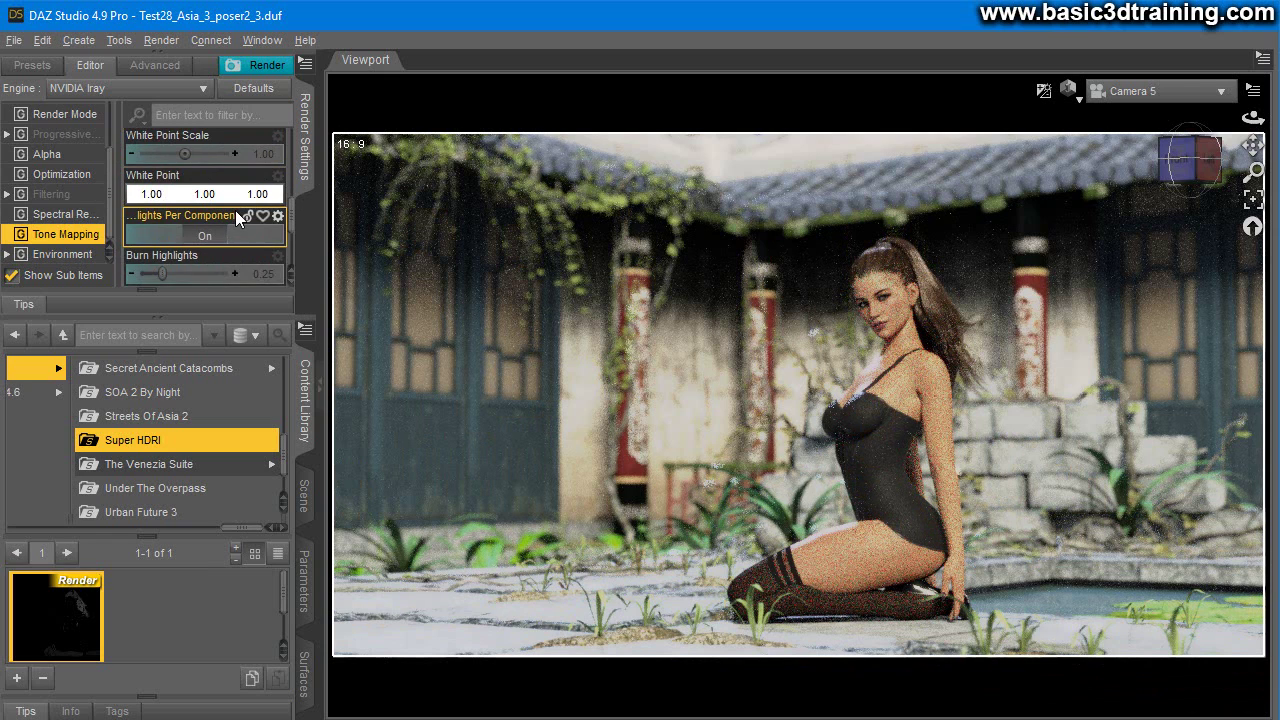
pyautogui.scroll(-3, 237, 219)
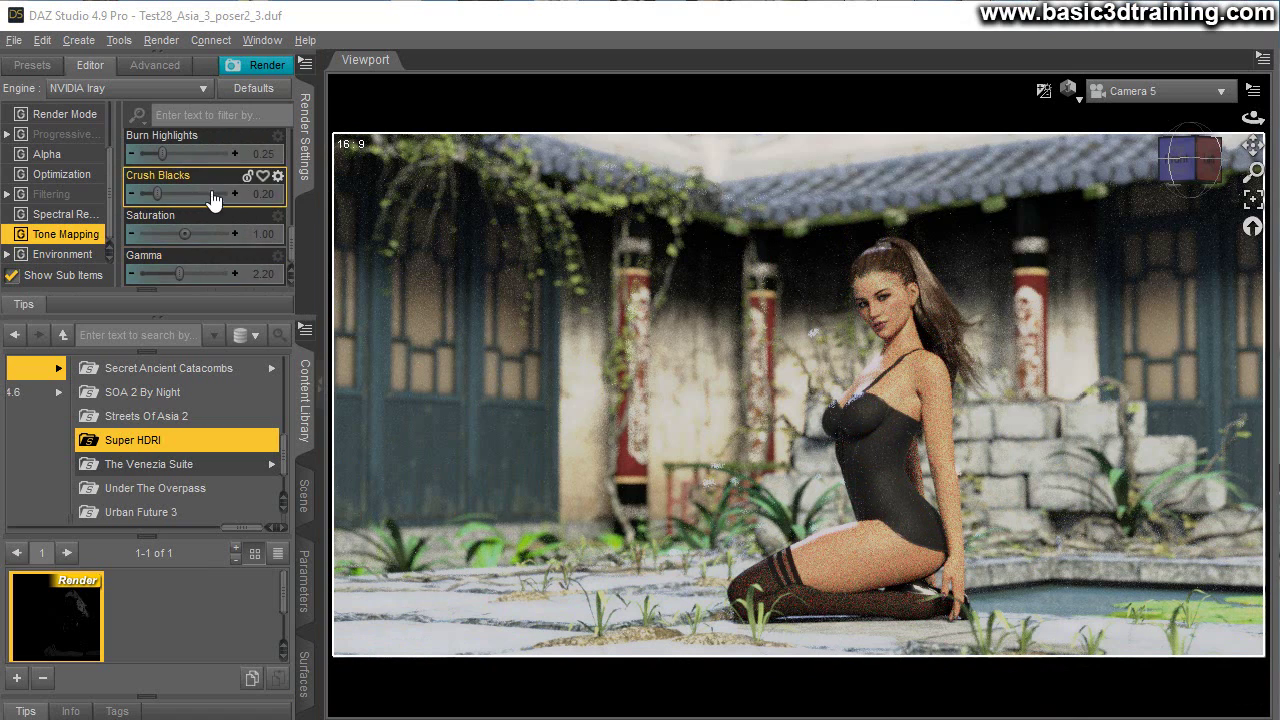
pyautogui.click(60, 254)
pyautogui.scroll(5, 255, 197)
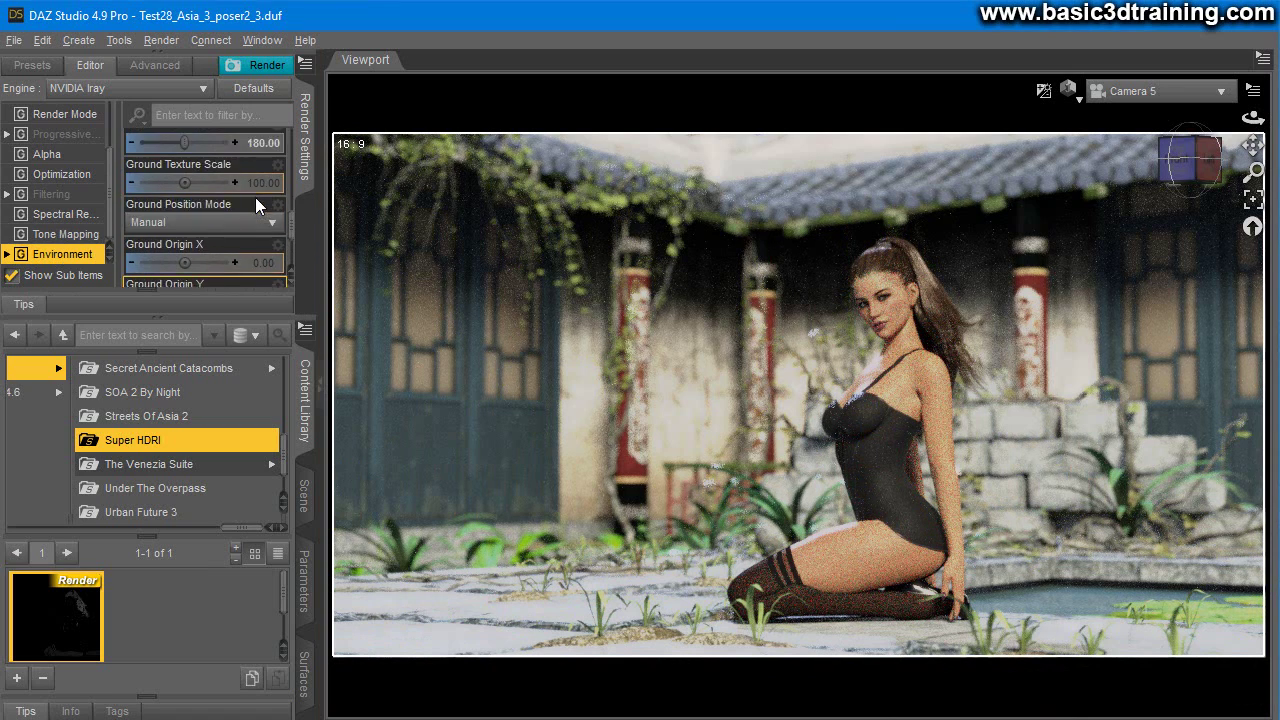
# Step: Try an Environment Dome Rotation of 320, then settle on 270 degrees
pyautogui.click(253, 275)
pyautogui.write('320.')
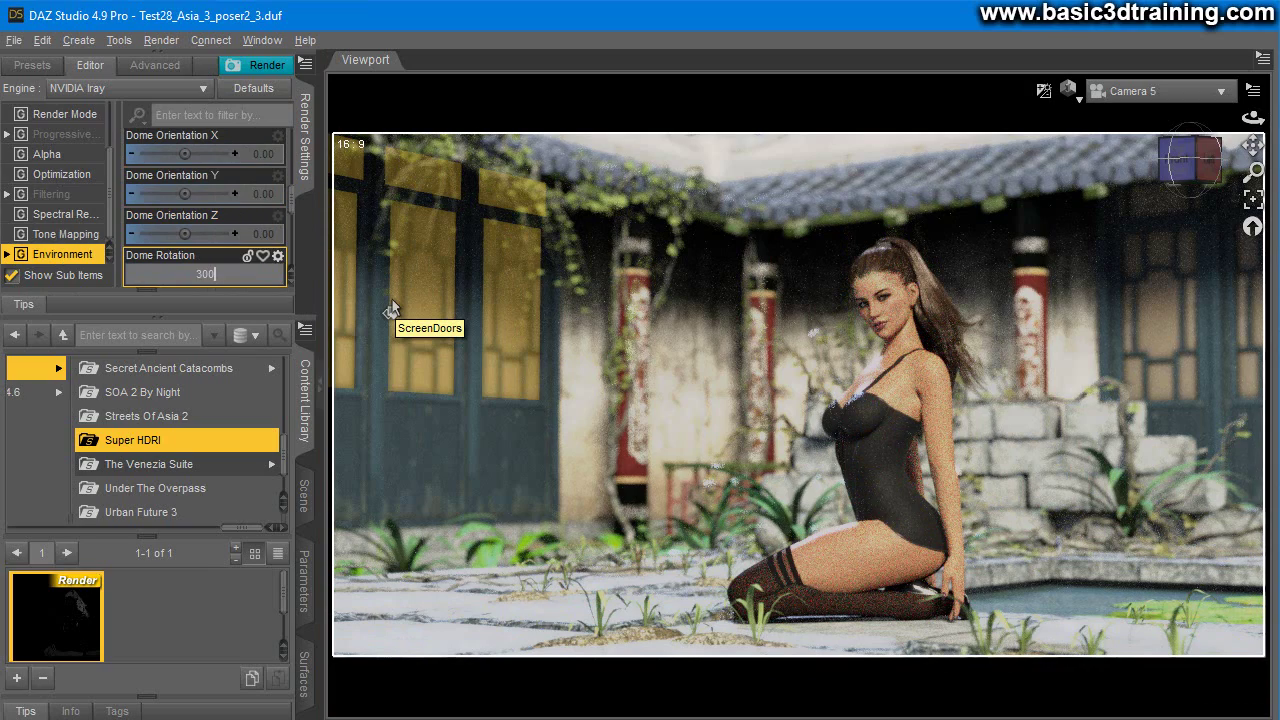
pyautogui.write('0')
pyautogui.press('Return')
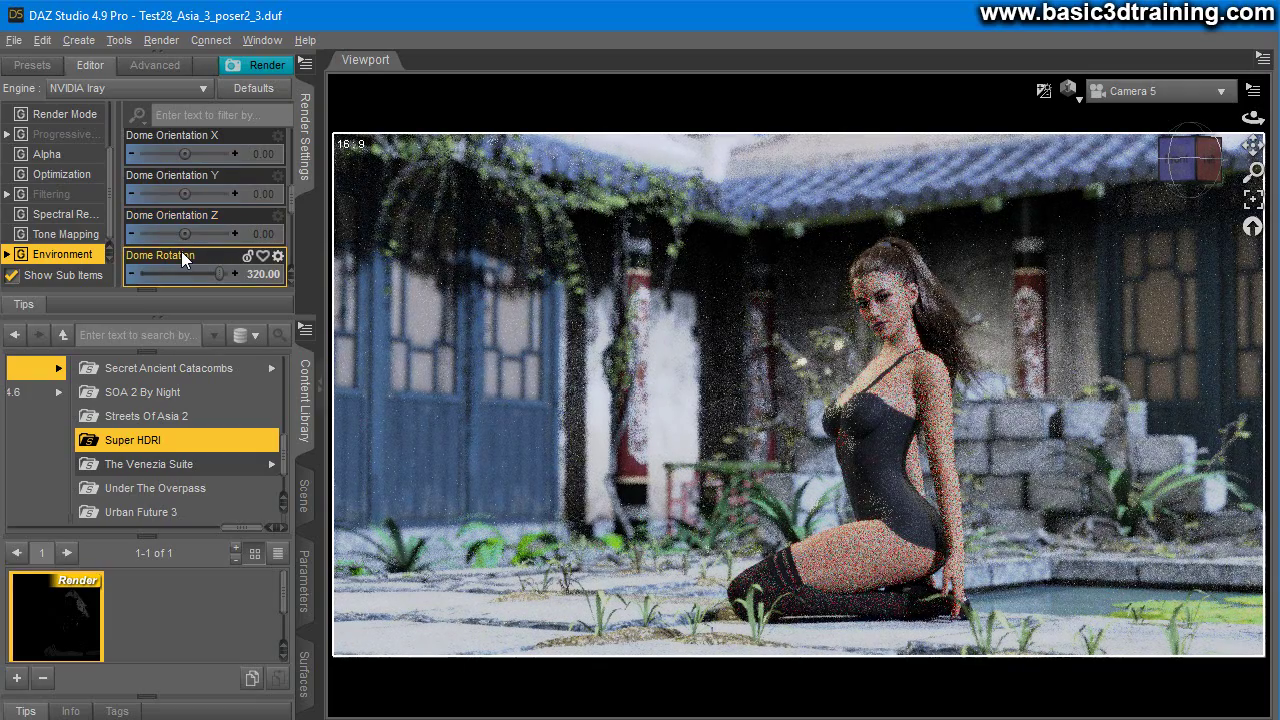
pyautogui.click(247, 276)
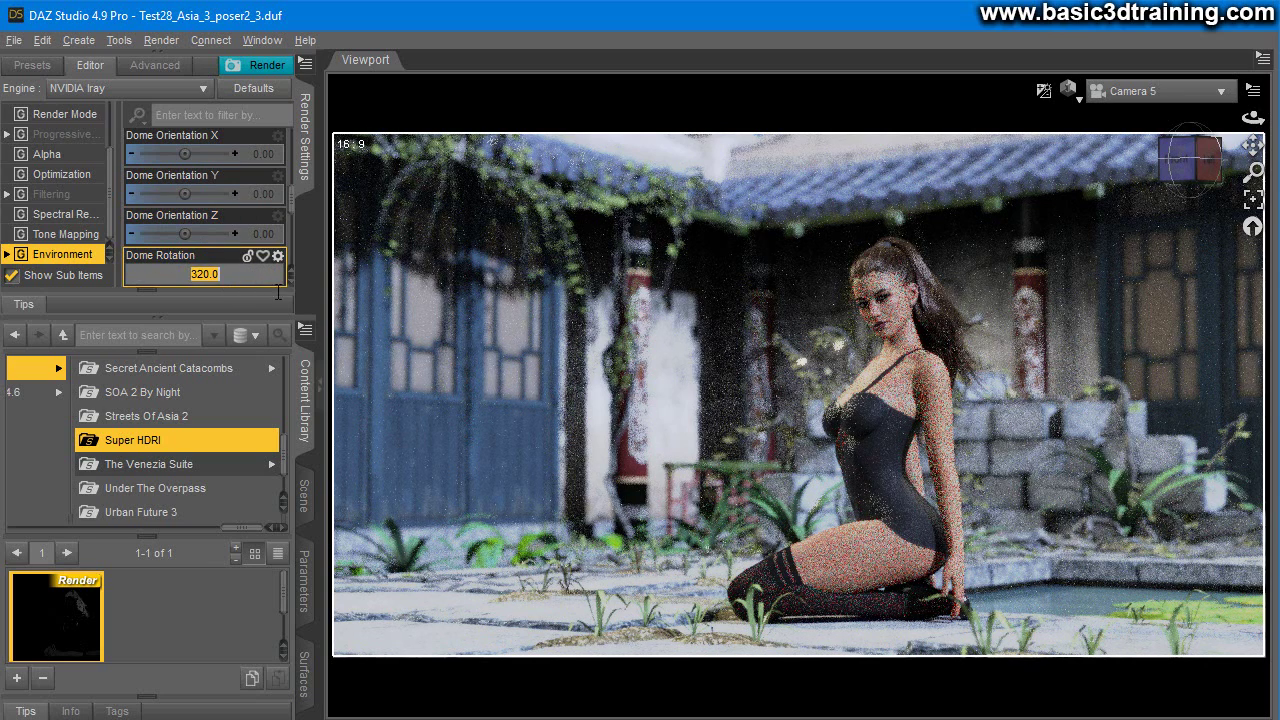
pyautogui.write('270')
pyautogui.press('Return')
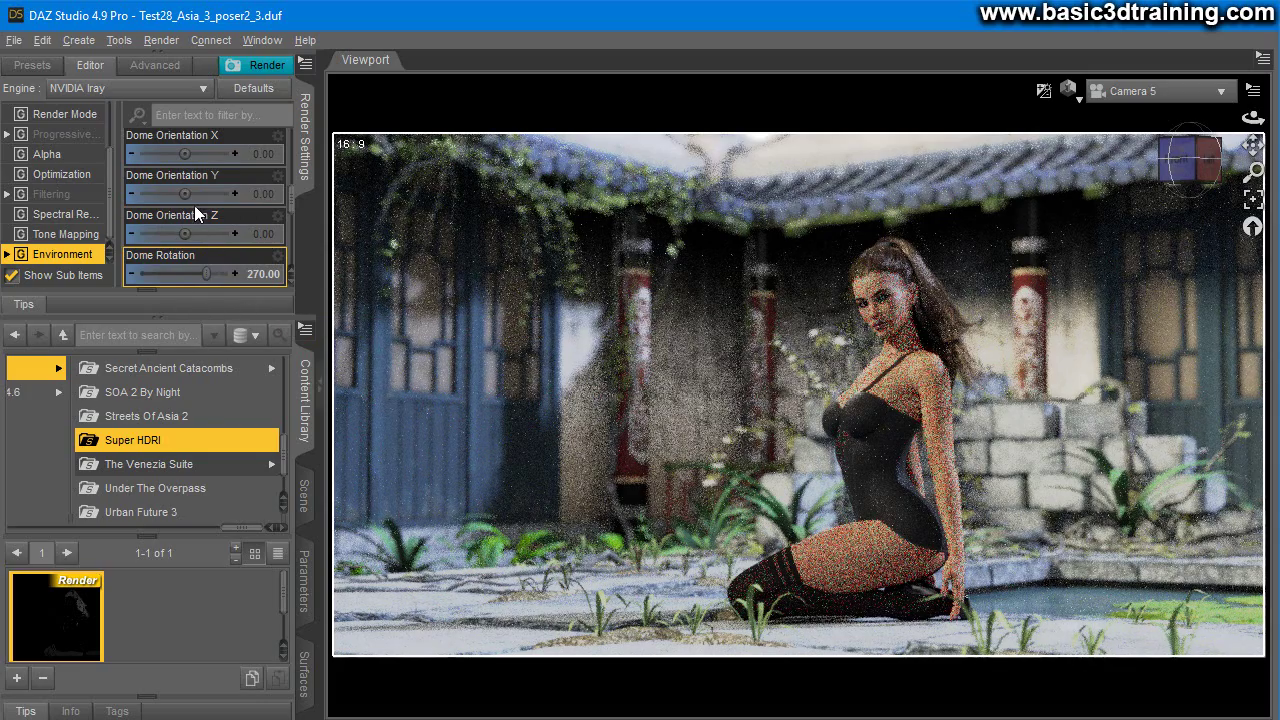
pyautogui.scroll(3, 195, 205)
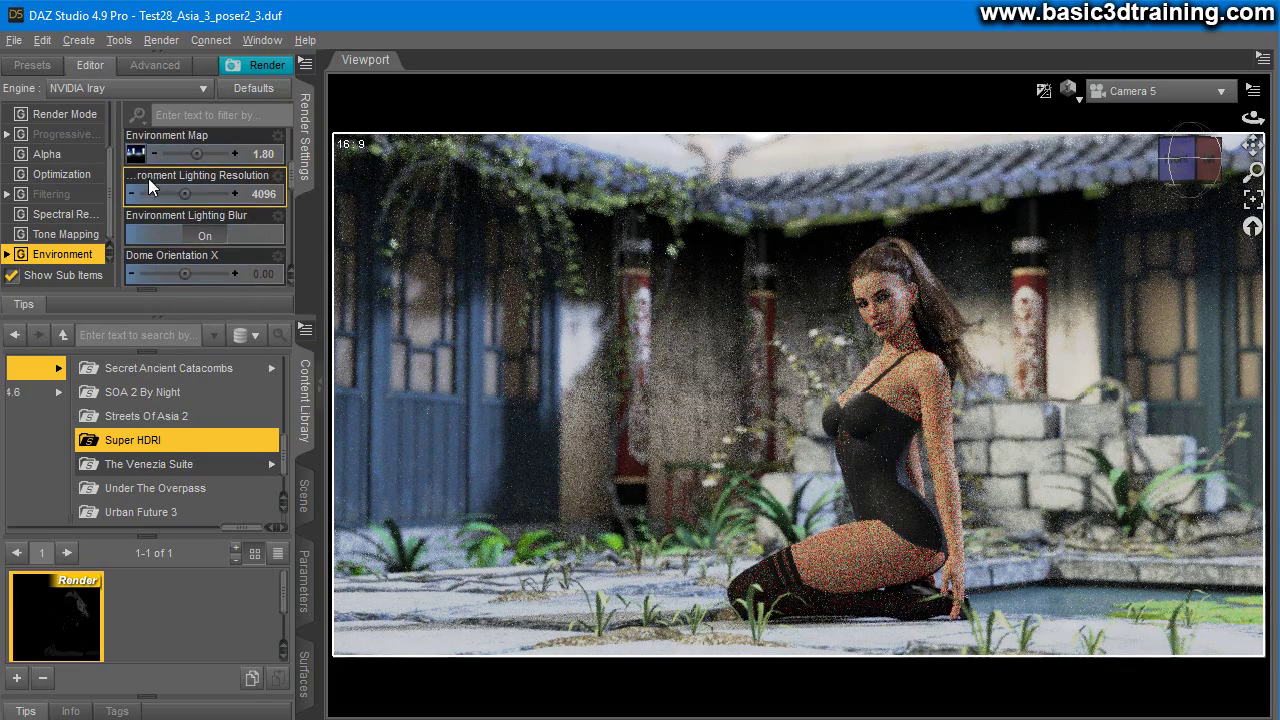